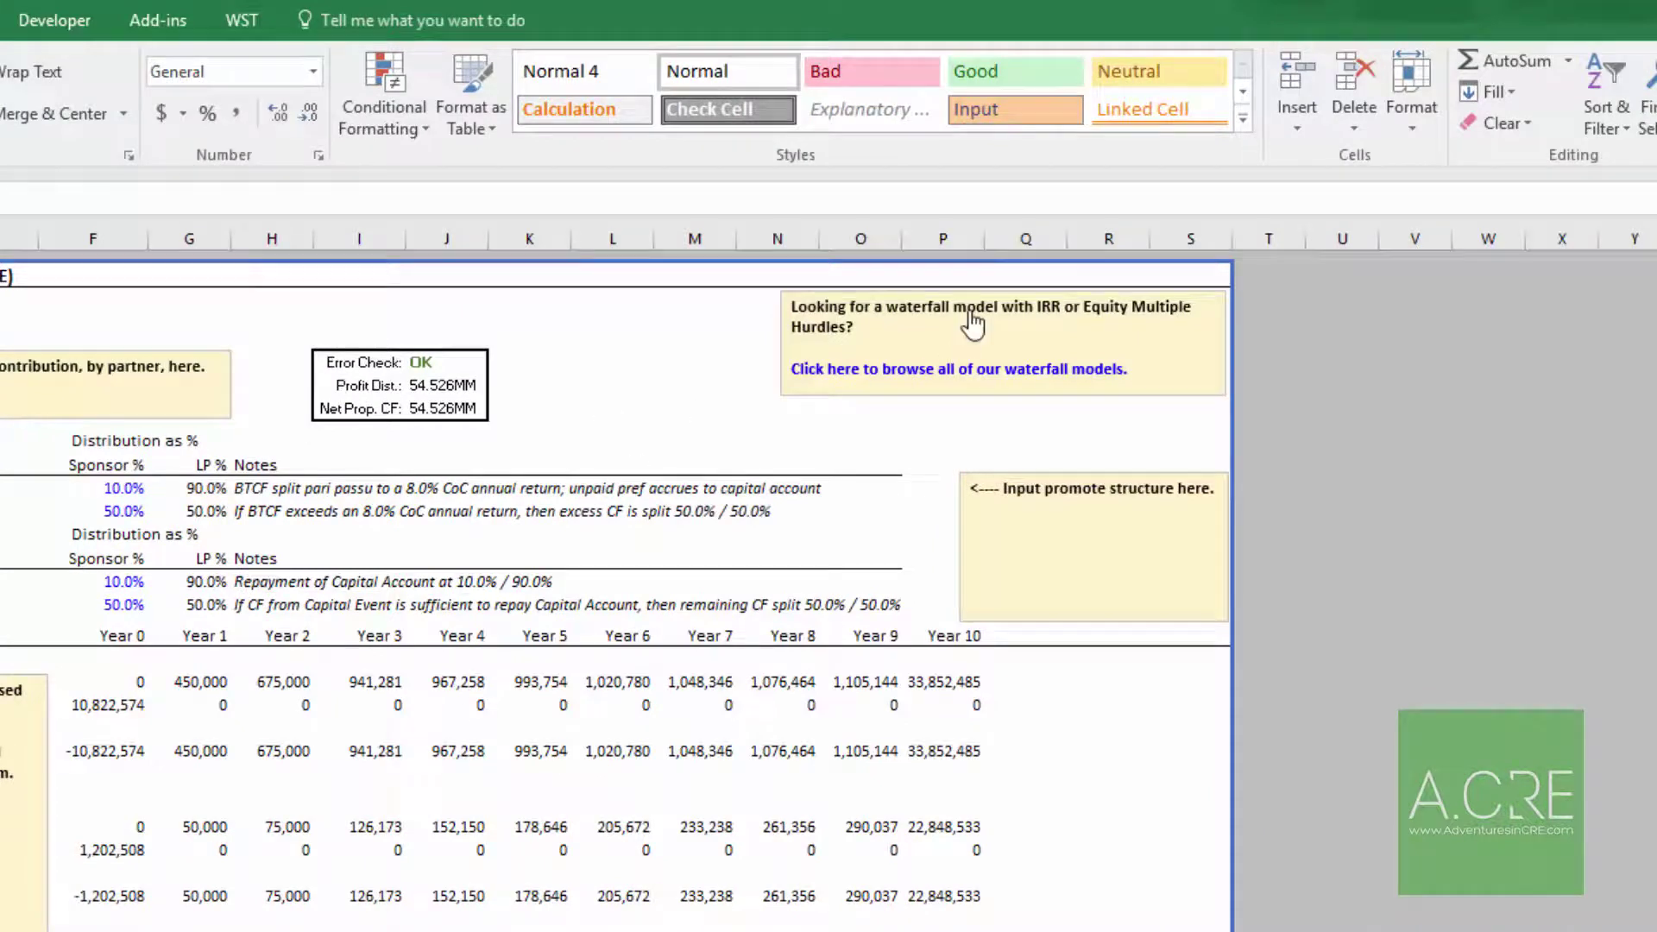
Step: Browse the site's page of other waterfall models, then return to the workbook
{"action": "left_click", "coordinate": [985, 367]}
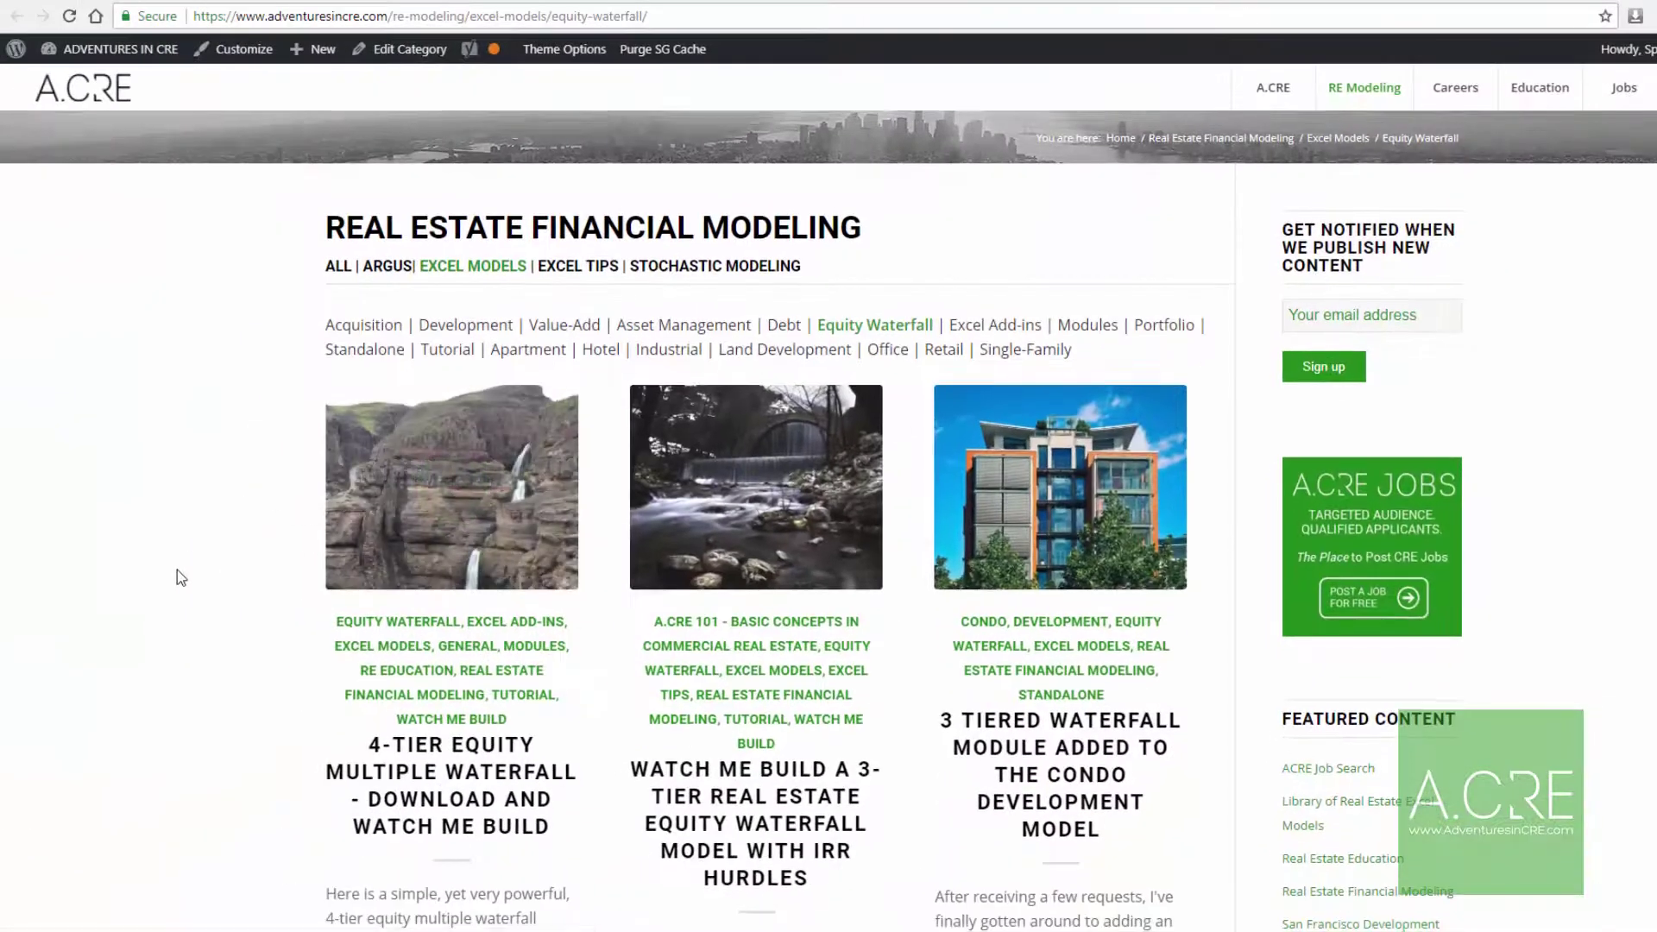
{"action": "scroll", "coordinate": [178, 569], "scroll_direction": "down", "scroll_amount": 2}
{"action": "scroll", "coordinate": [264, 618], "scroll_direction": "down", "scroll_amount": 6}
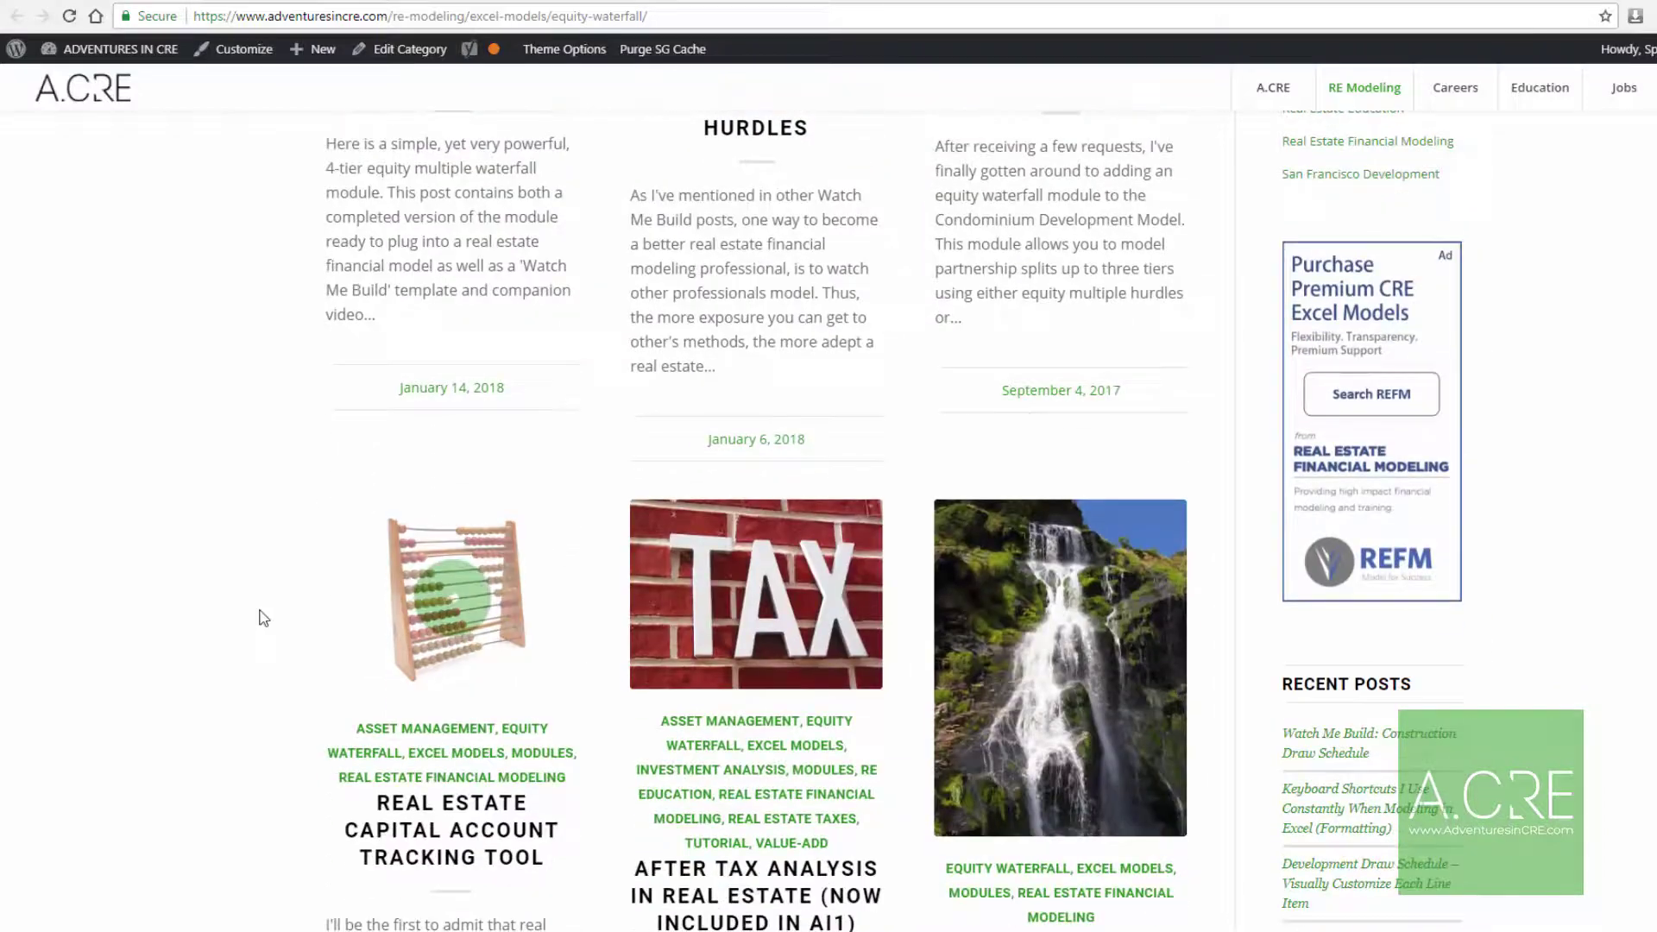
{"action": "scroll", "coordinate": [267, 617], "scroll_direction": "down", "scroll_amount": 3}
{"action": "scroll", "coordinate": [276, 621], "scroll_direction": "up", "scroll_amount": 8}
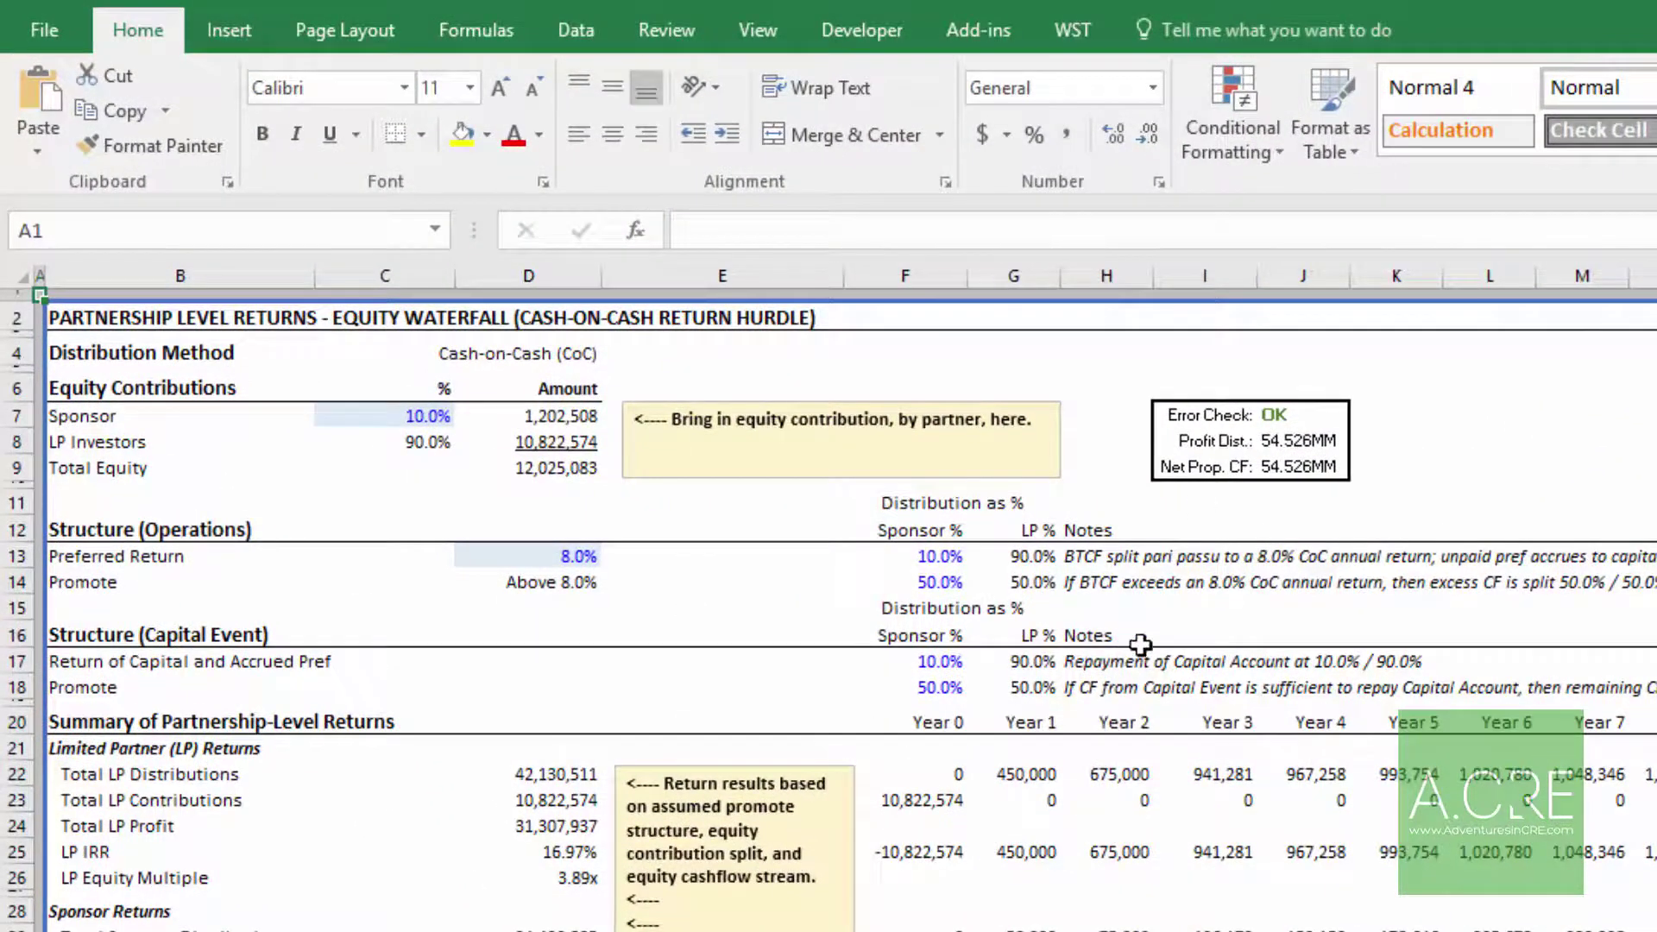
{"action": "left_click", "coordinate": [1080, 569]}
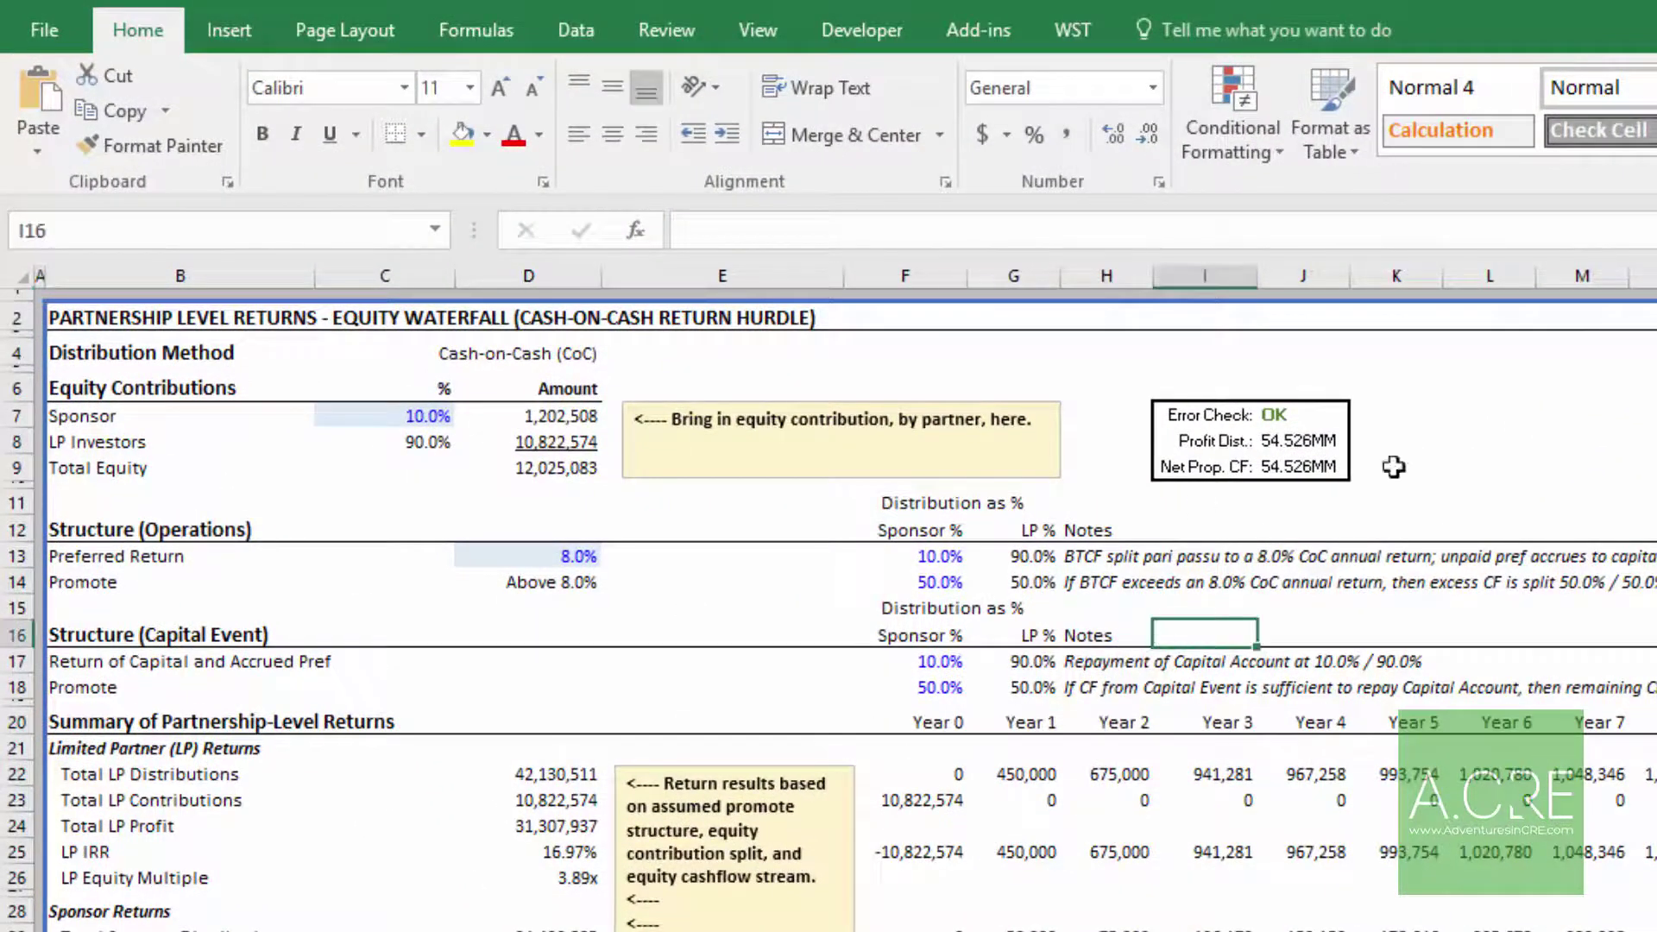
Step: Set the sponsor's equity share in C7 to 5%
{"action": "left_click", "coordinate": [448, 406]}
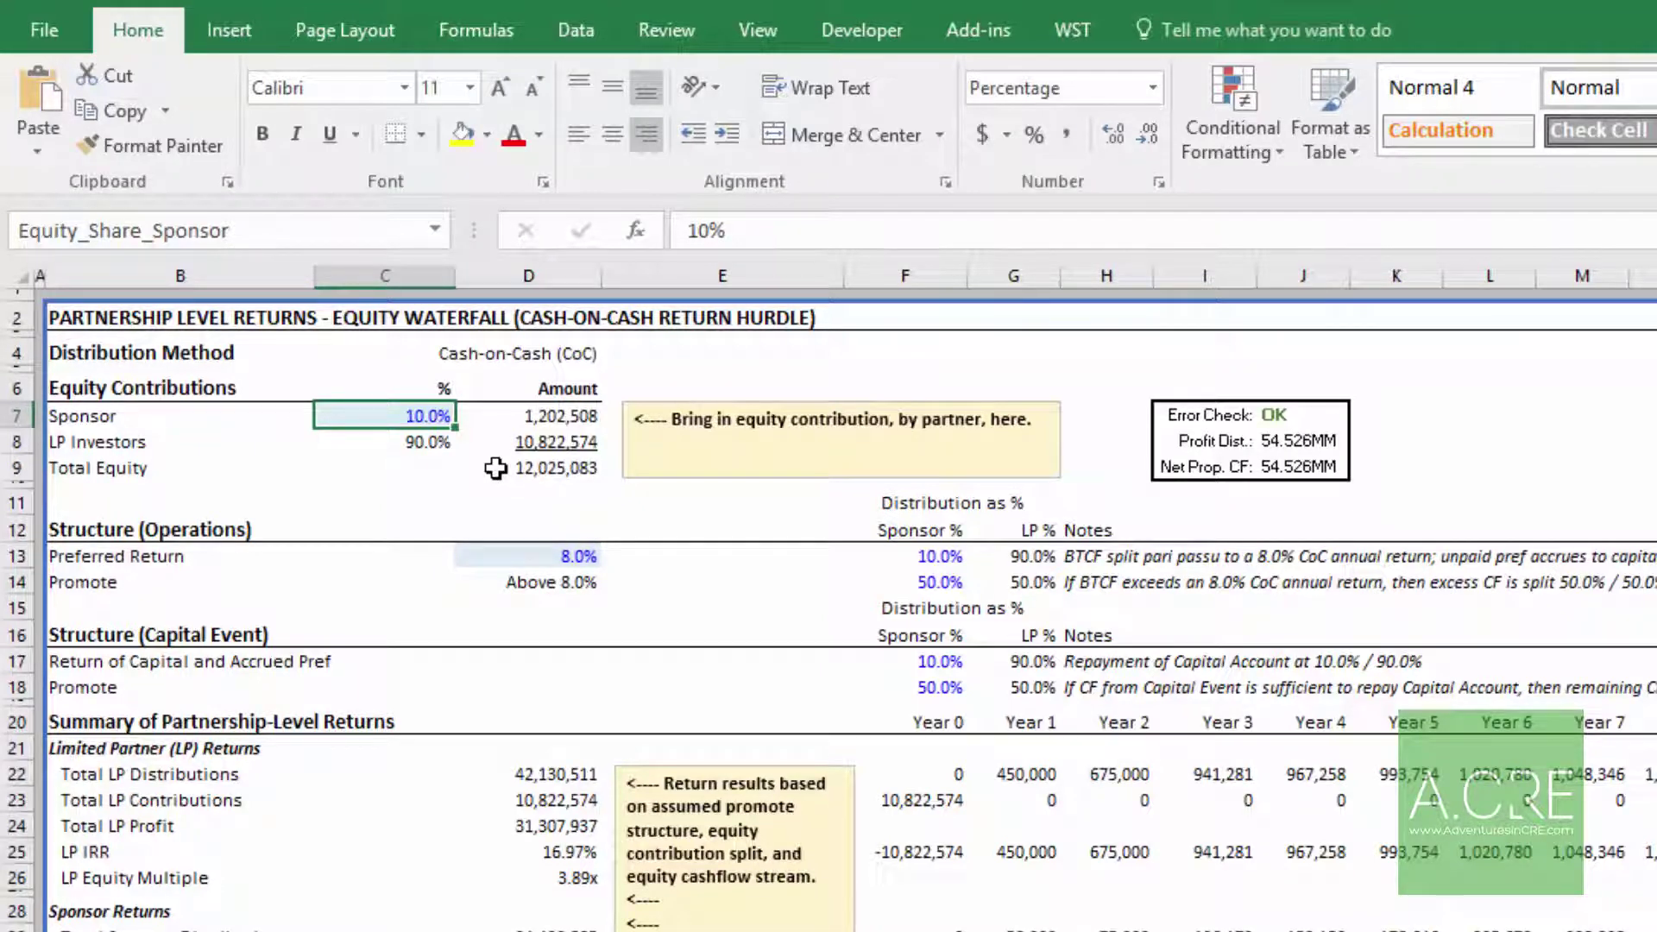
{"action": "type", "text": "5"}
{"action": "key", "text": "Return"}
Step: Check the LP investors' =1-C7 share formula and select the 8% preferred return input
{"action": "key", "text": "Up"}
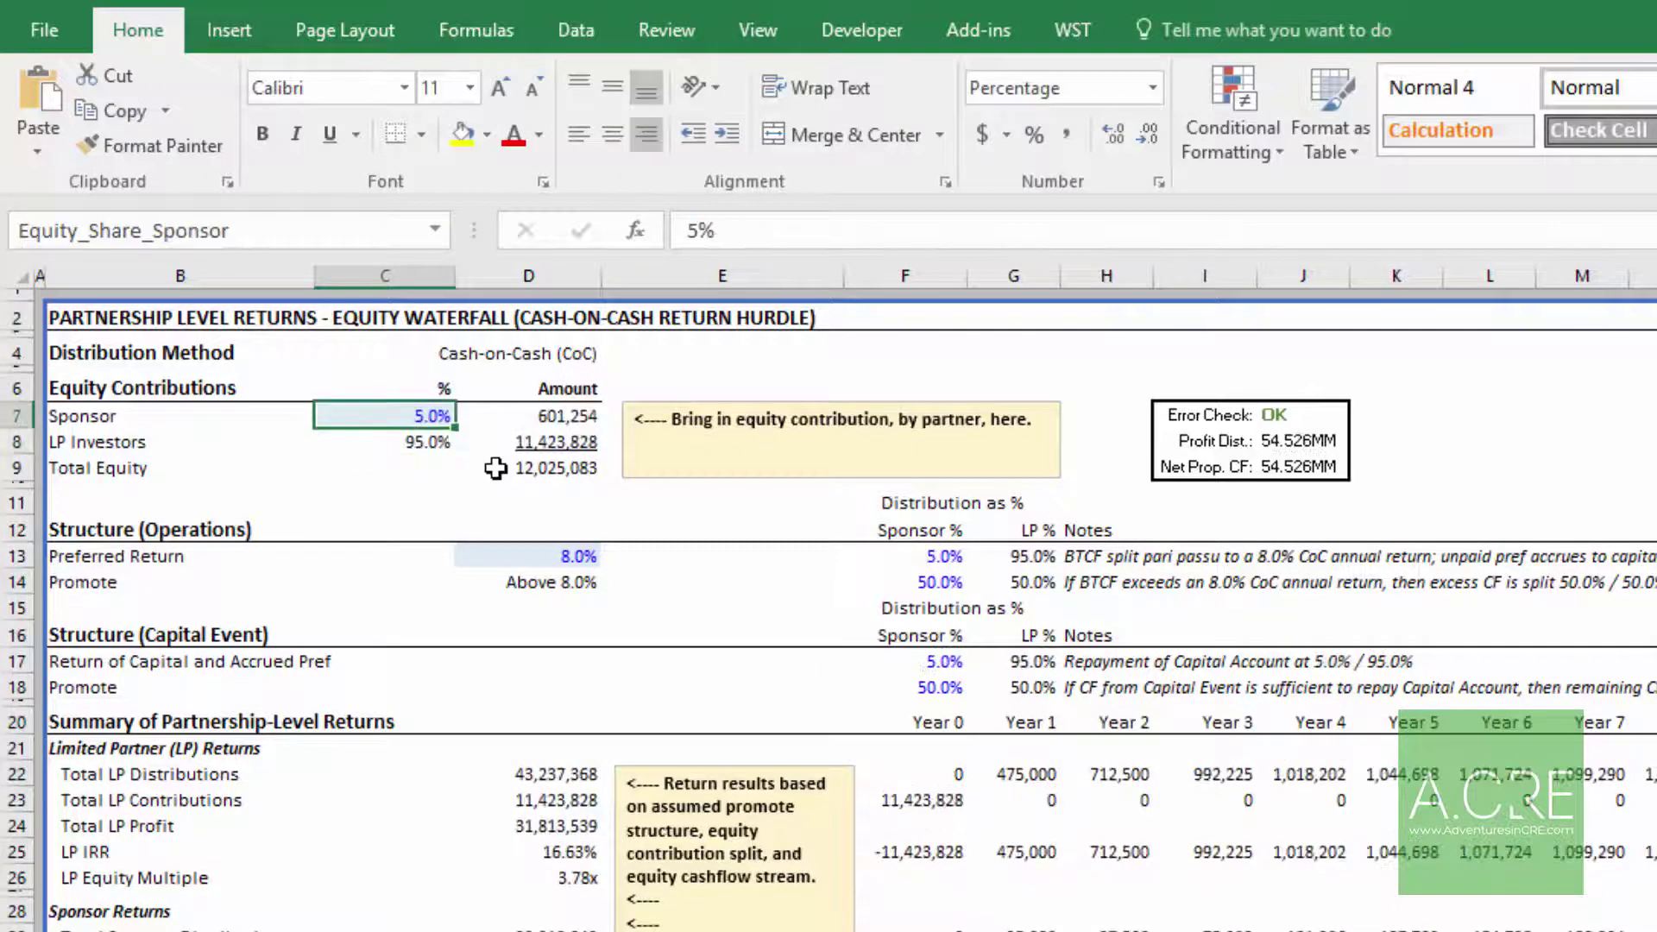
{"action": "key", "text": "Down"}
{"action": "key", "text": "Left"}
{"action": "key", "text": "Right"}
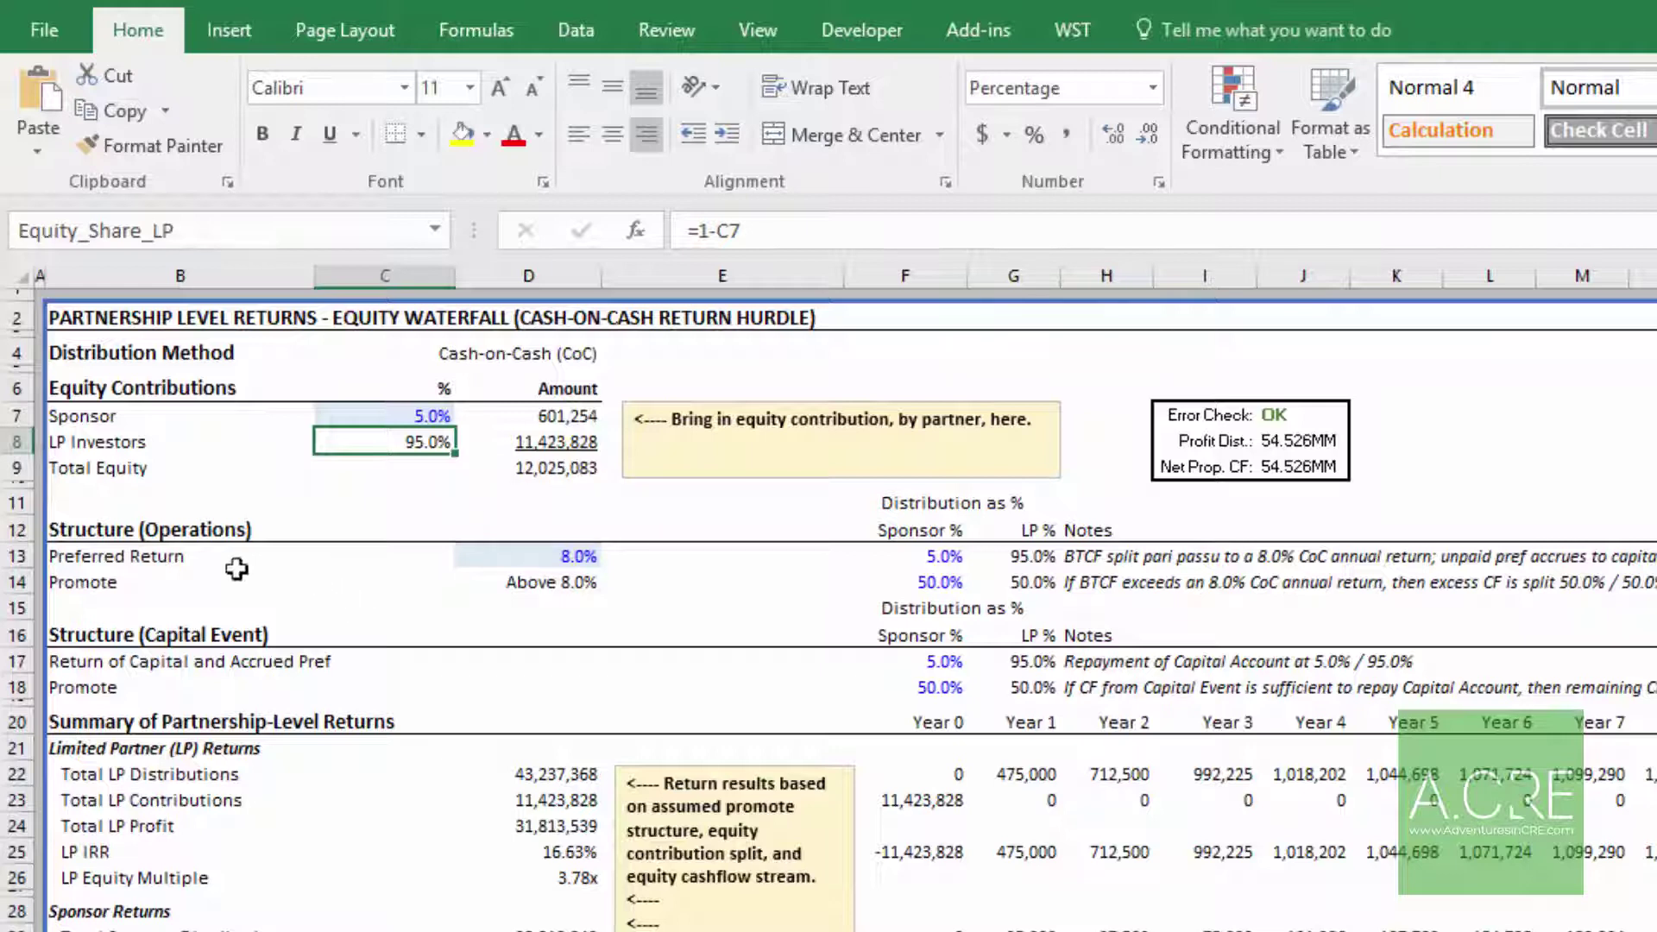
{"action": "left_click", "coordinate": [173, 552]}
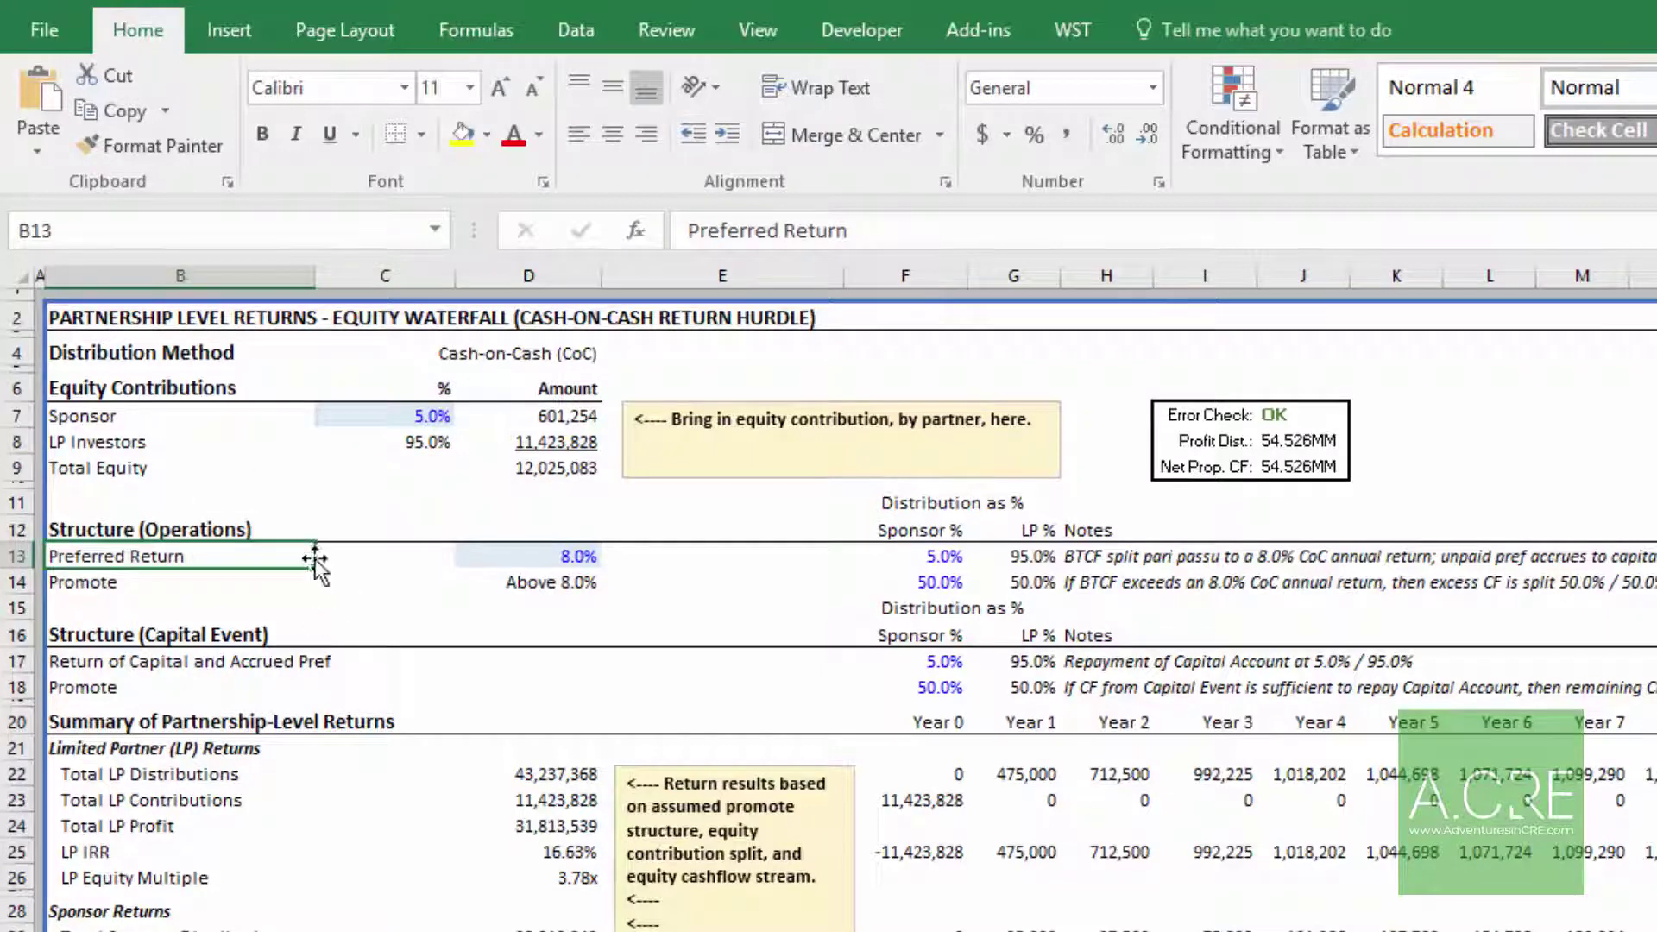
{"action": "left_click", "coordinate": [565, 557]}
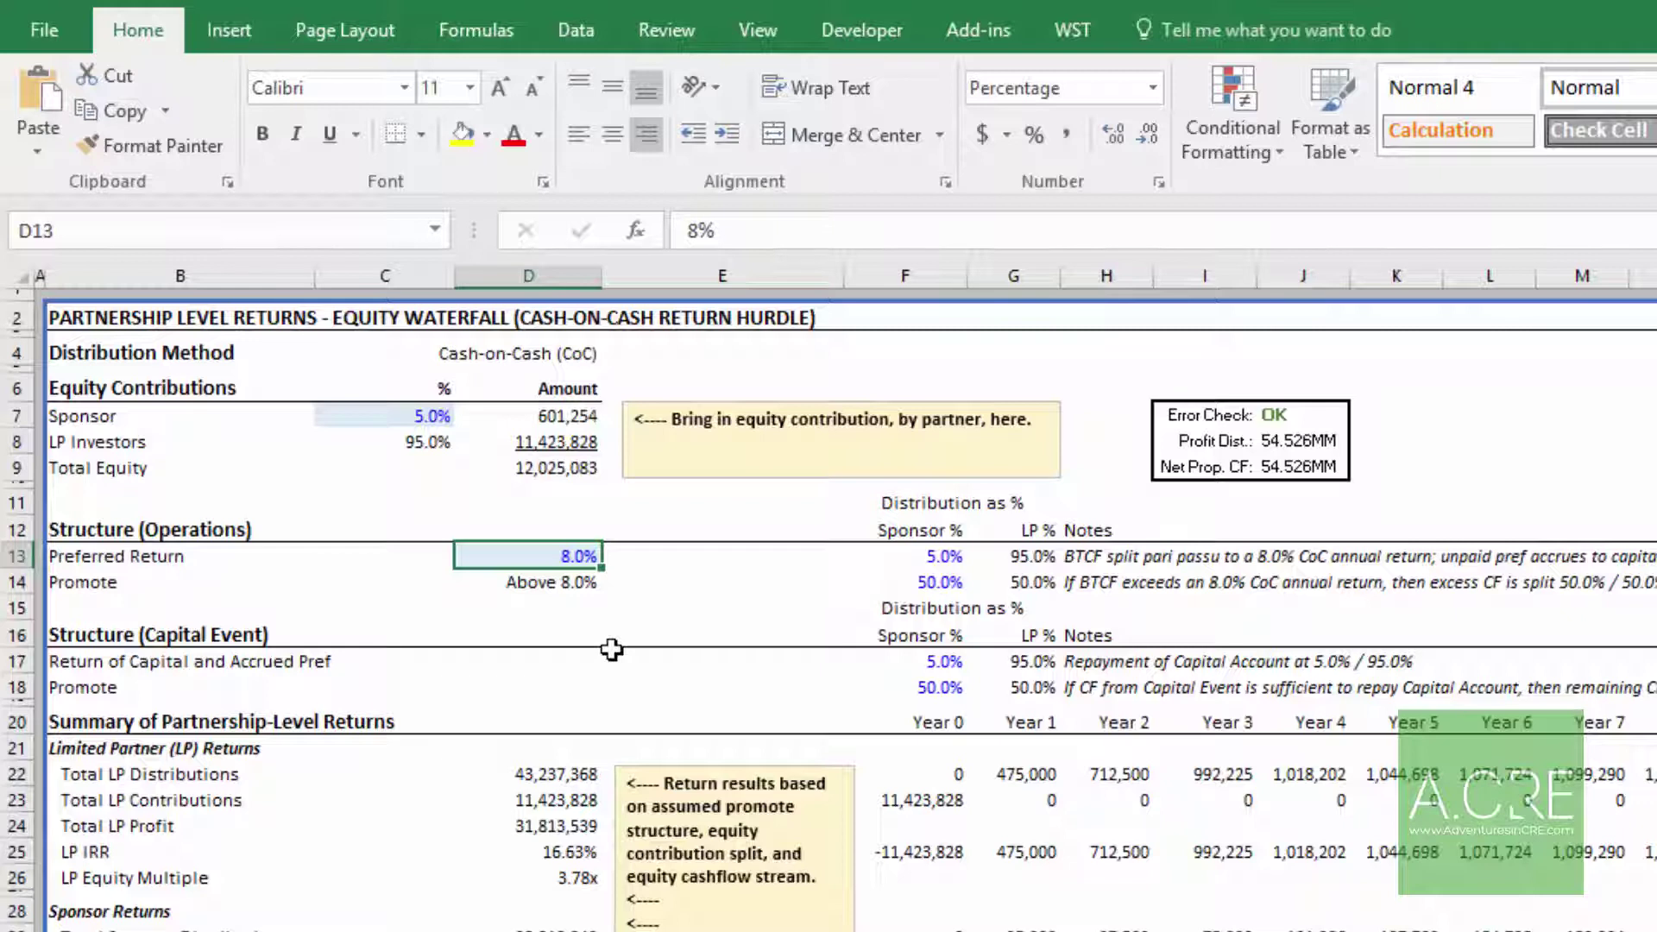
{"action": "double_click", "coordinate": [583, 553]}
{"action": "key", "text": "Return"}
{"action": "key", "text": "Up"}
{"action": "key", "text": "Right"}
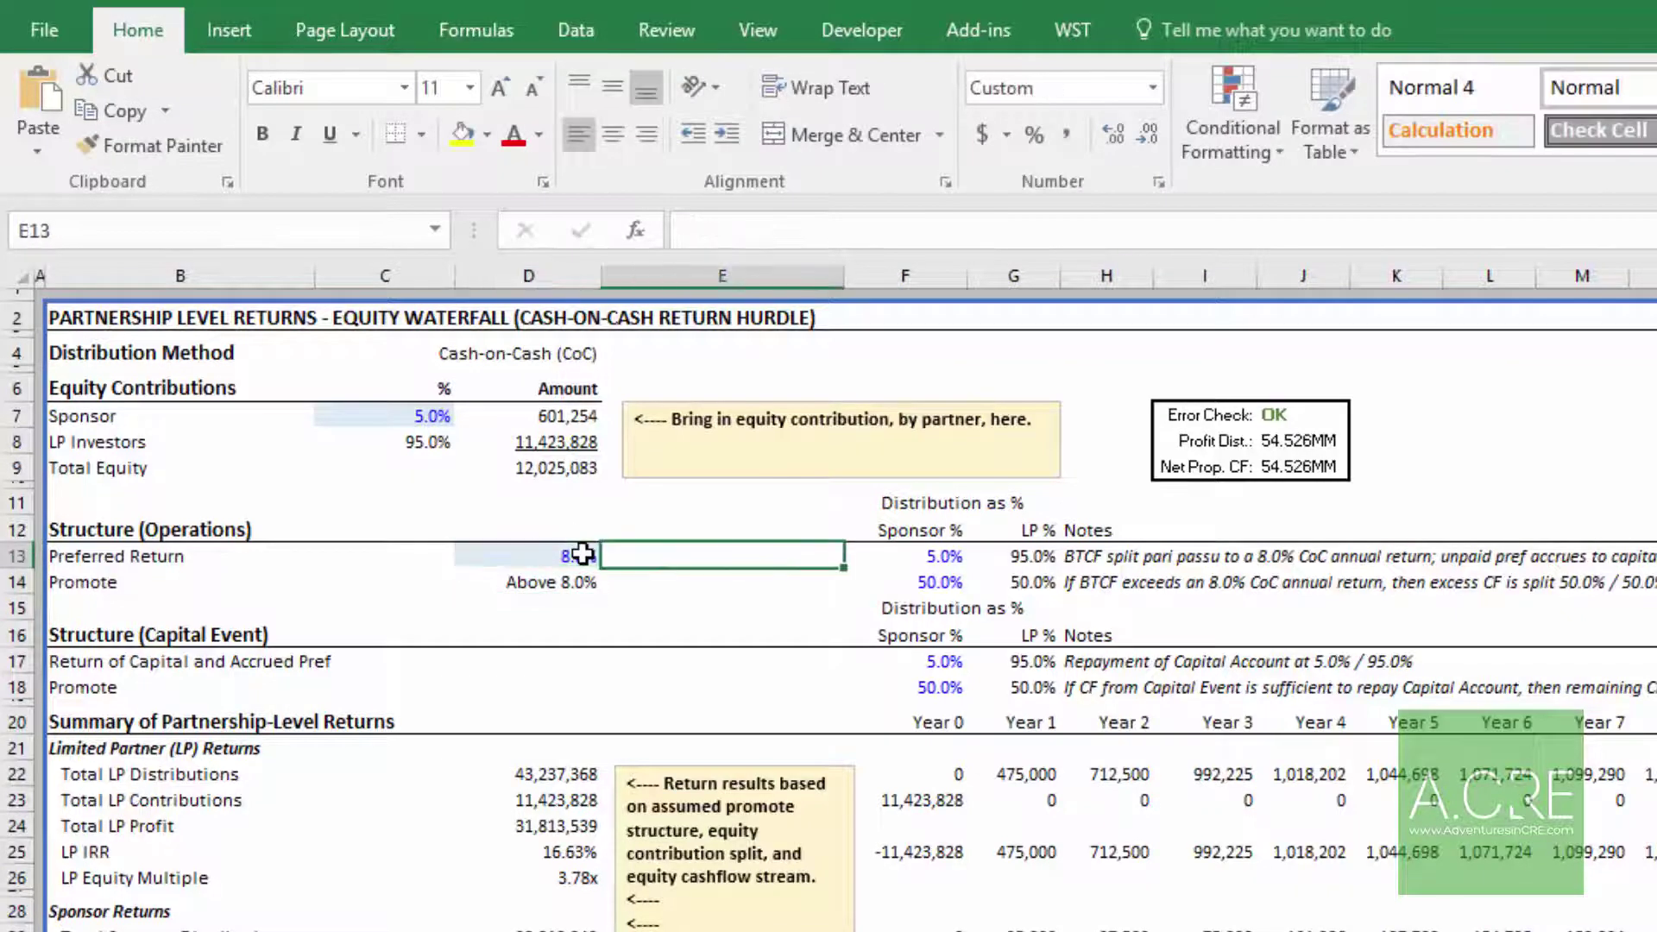
{"action": "left_click", "coordinate": [583, 553]}
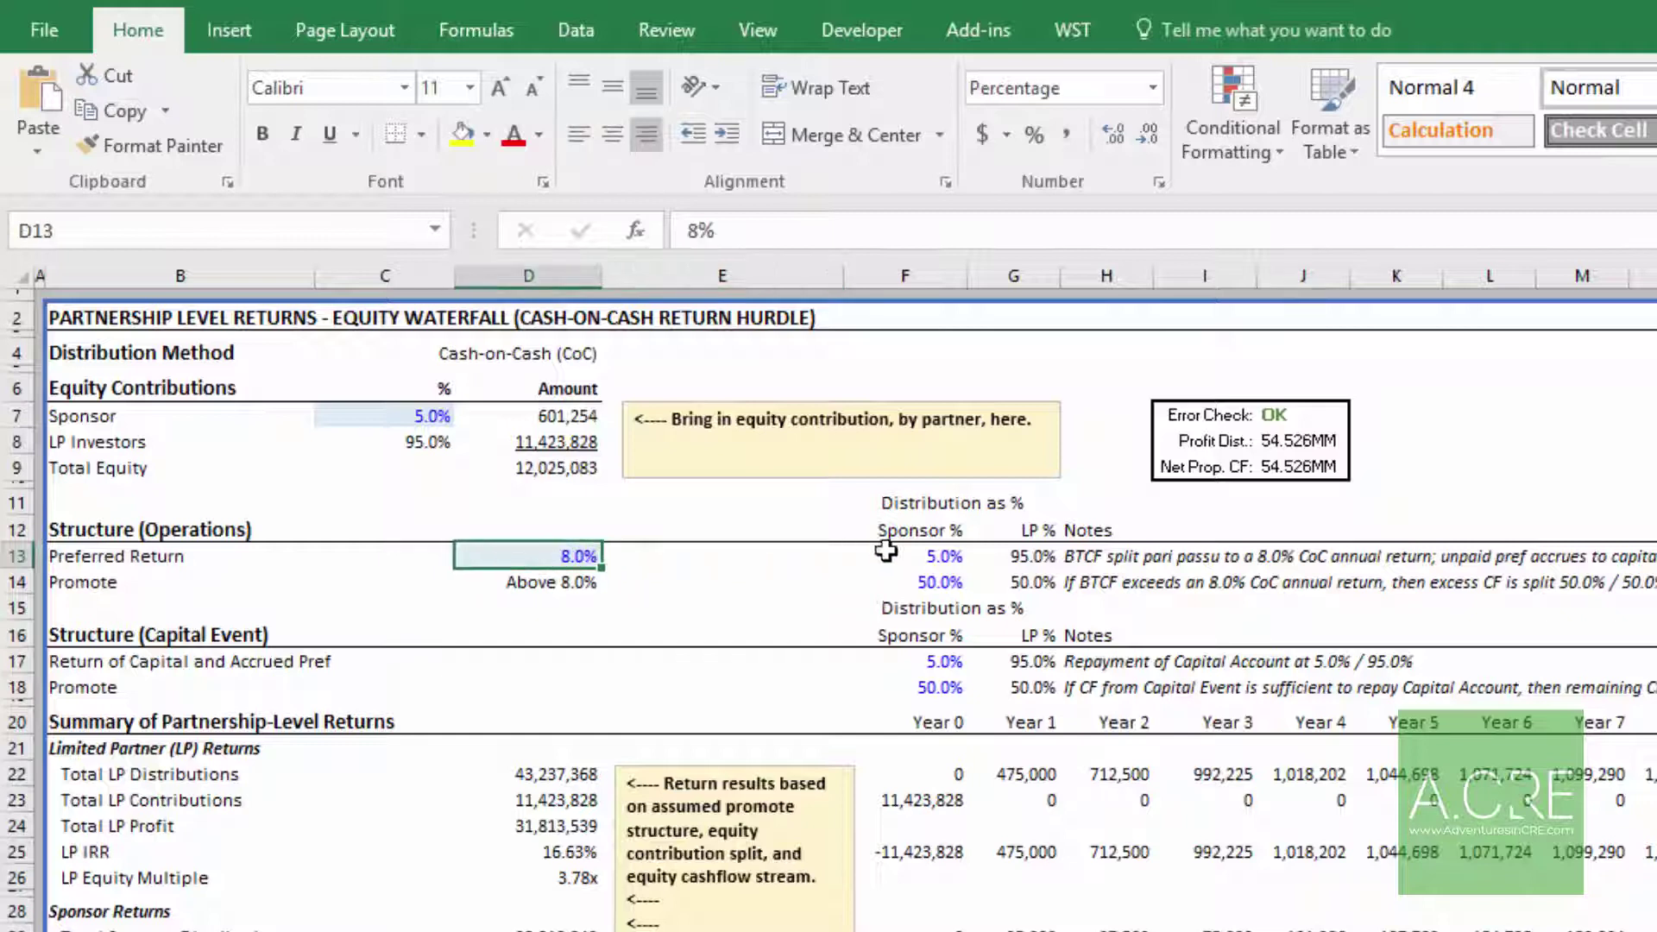
{"action": "left_click", "coordinate": [919, 556]}
{"action": "left_click", "coordinate": [1033, 559]}
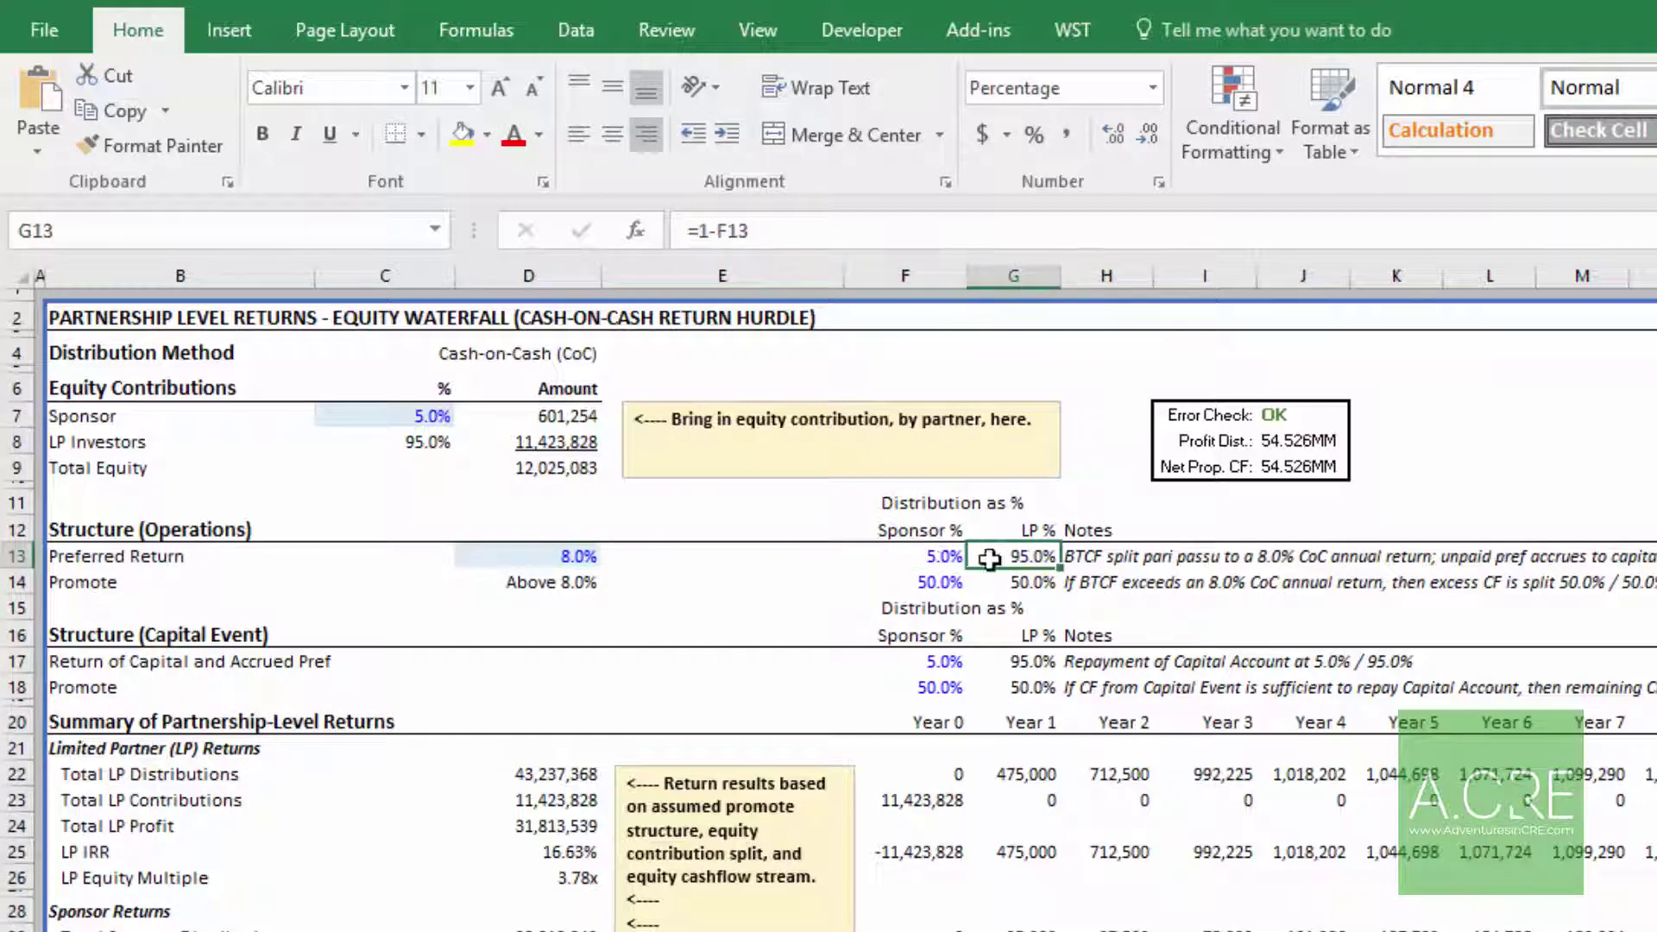
{"action": "left_click", "coordinate": [942, 561]}
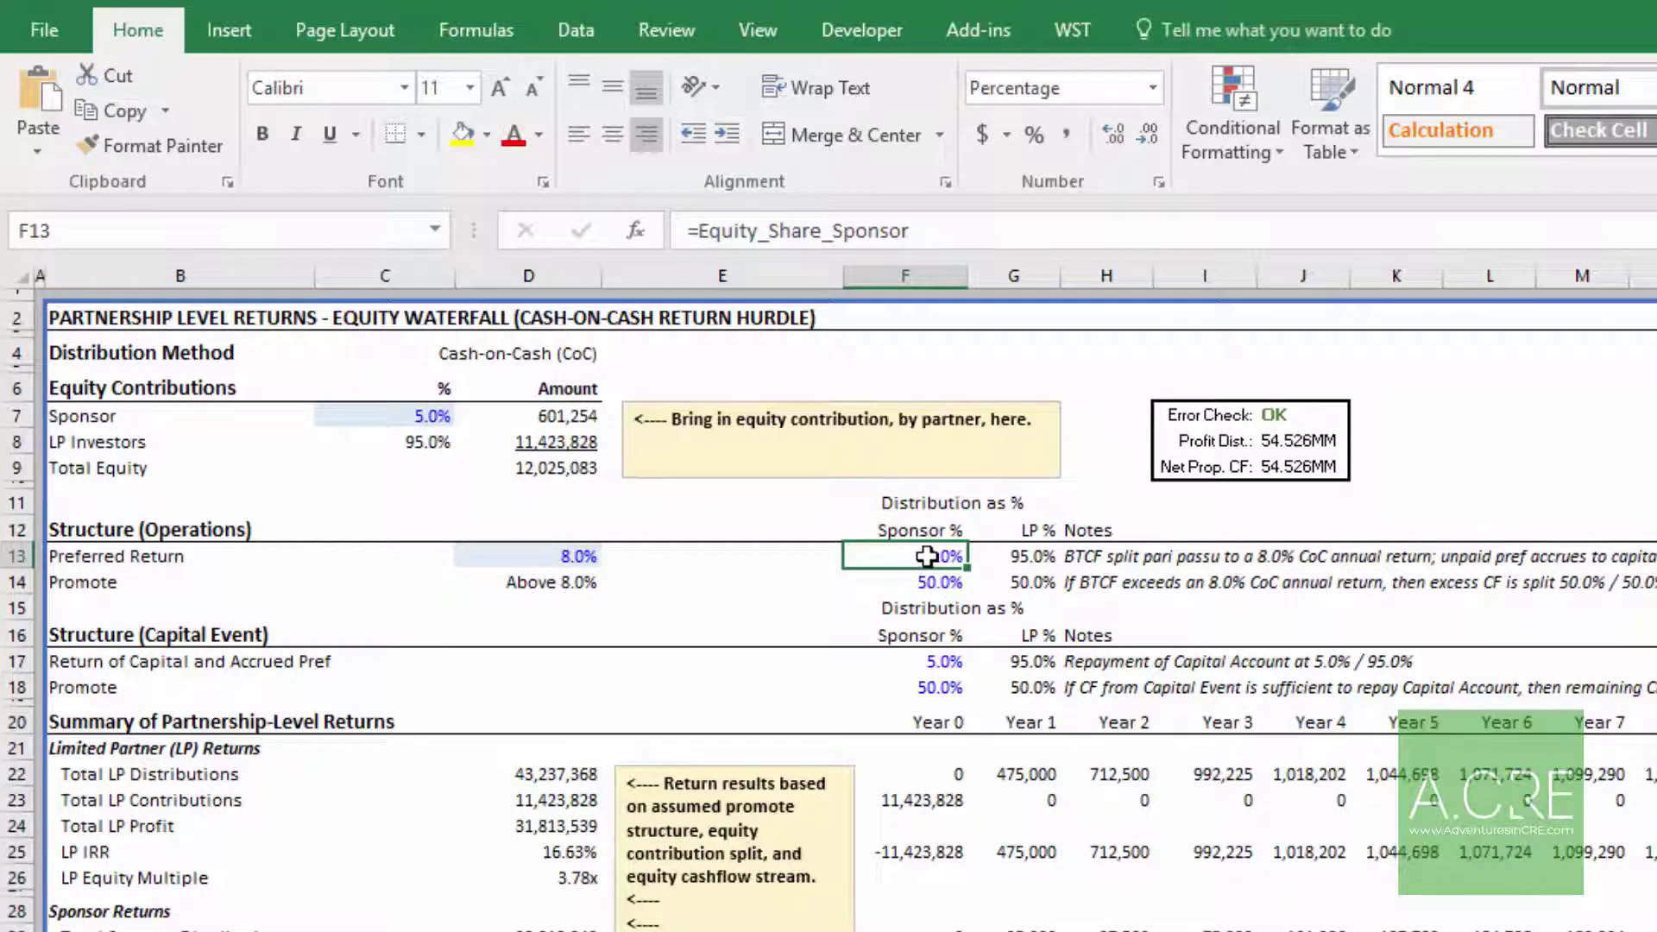
{"action": "left_click", "coordinate": [983, 556]}
{"action": "left_click", "coordinate": [936, 555]}
{"action": "left_click", "coordinate": [1034, 555]}
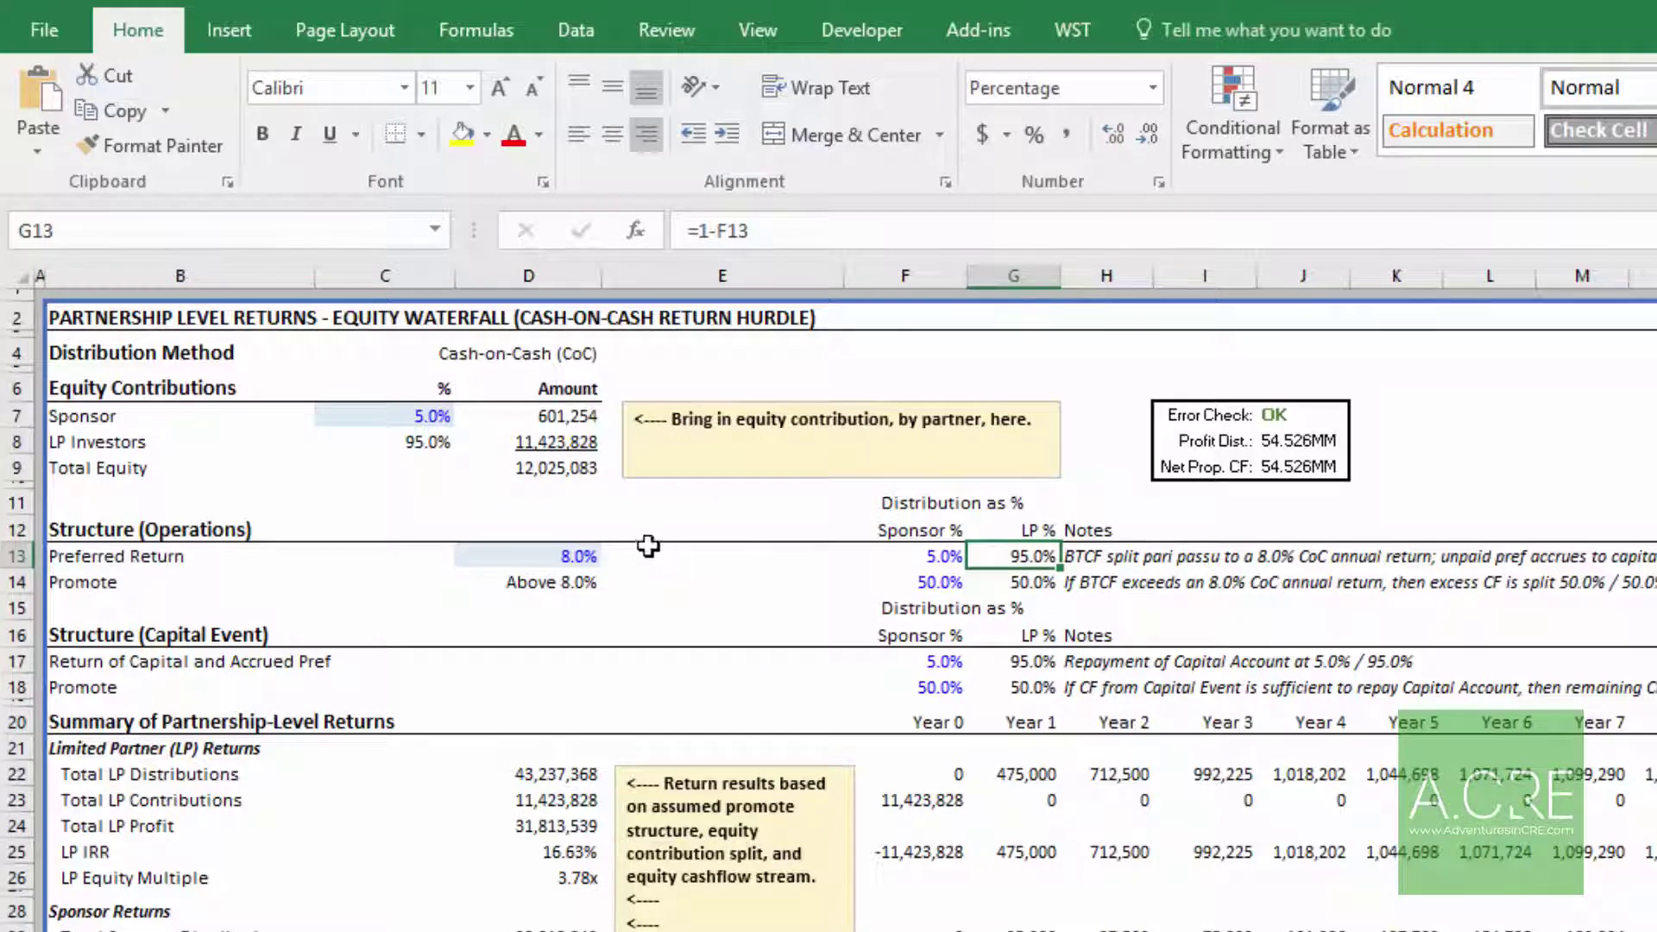
{"action": "left_click", "coordinate": [573, 569]}
{"action": "left_click", "coordinate": [573, 578]}
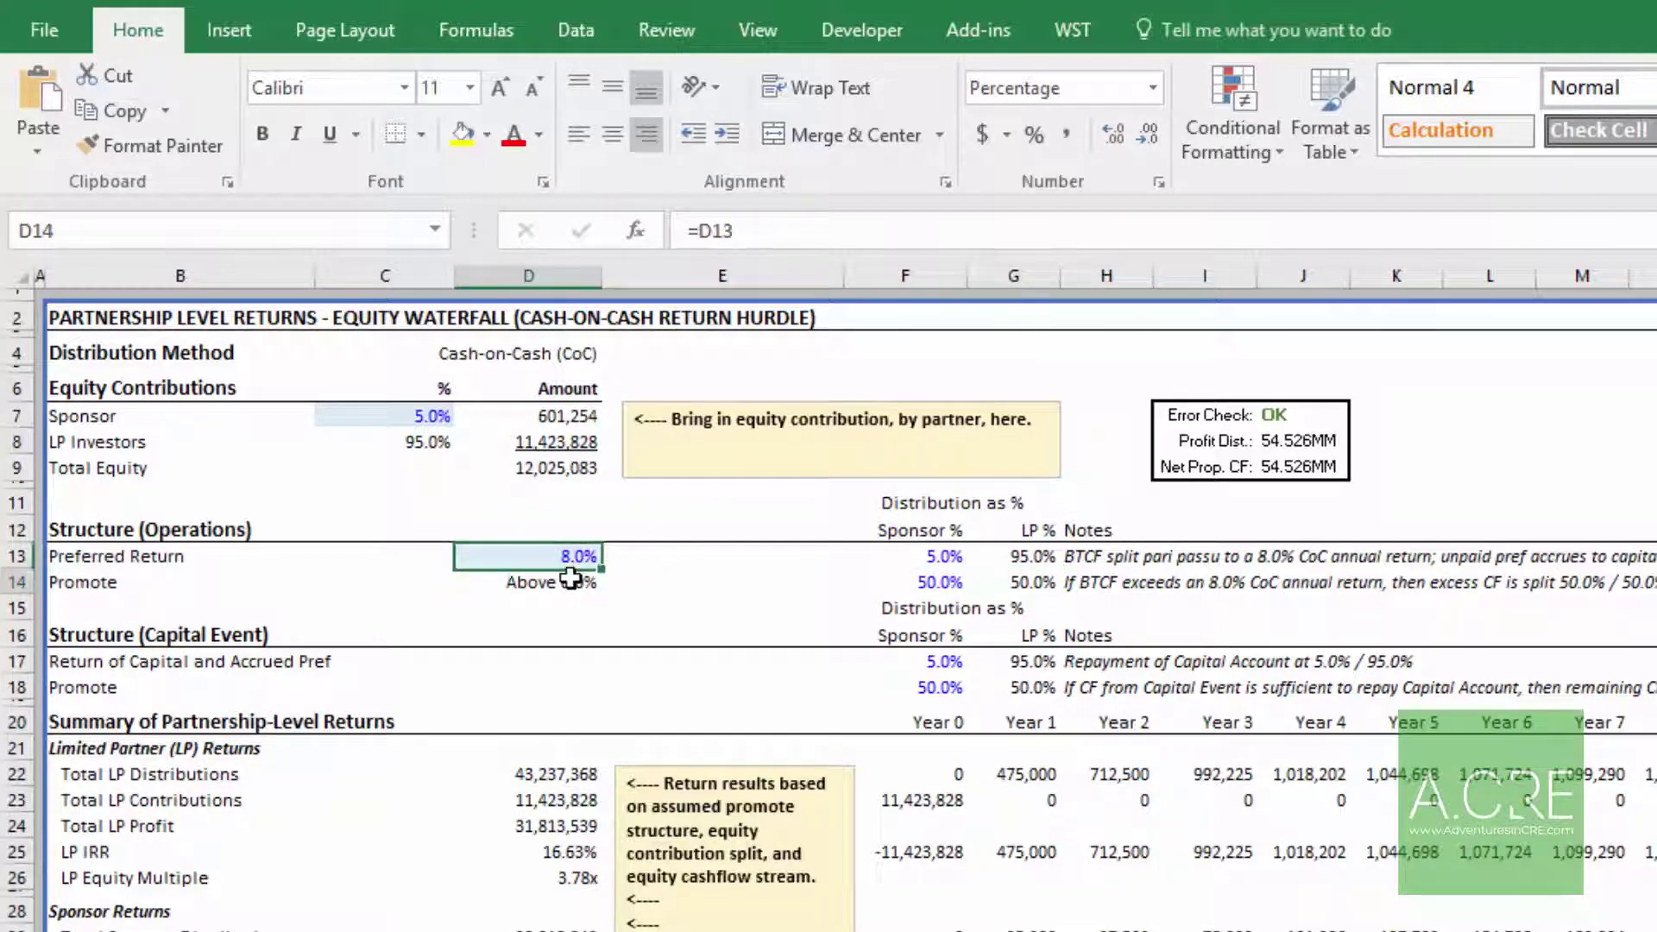
{"action": "left_click", "coordinate": [926, 583]}
{"action": "left_click", "coordinate": [1051, 582]}
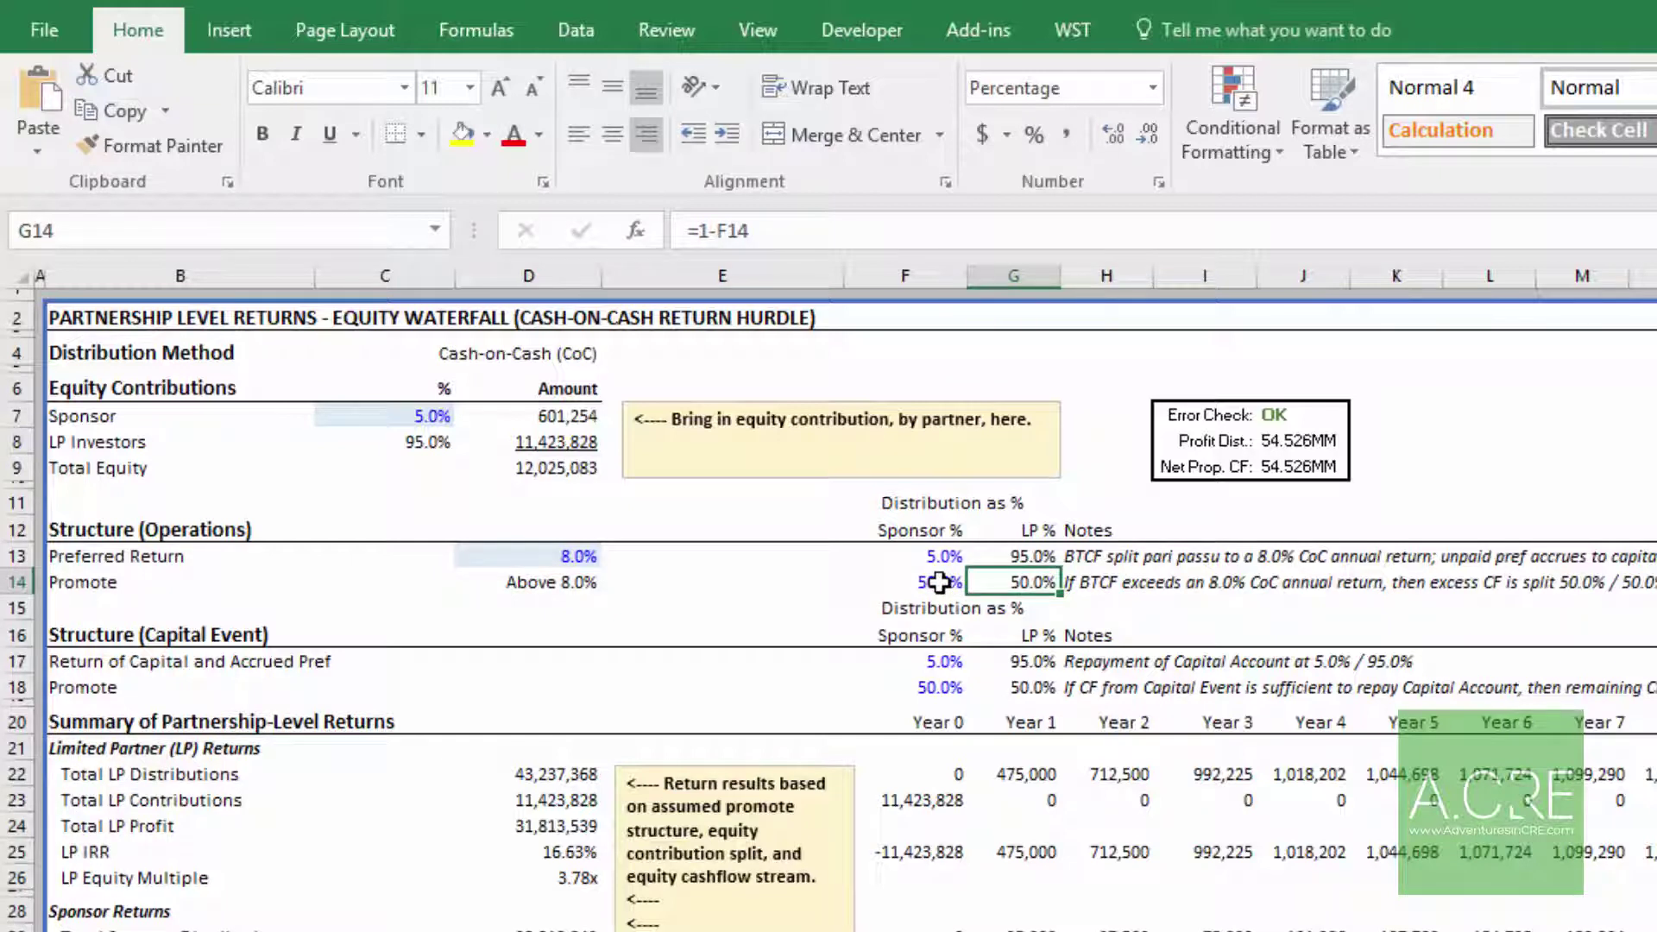
{"action": "left_click", "coordinate": [938, 582]}
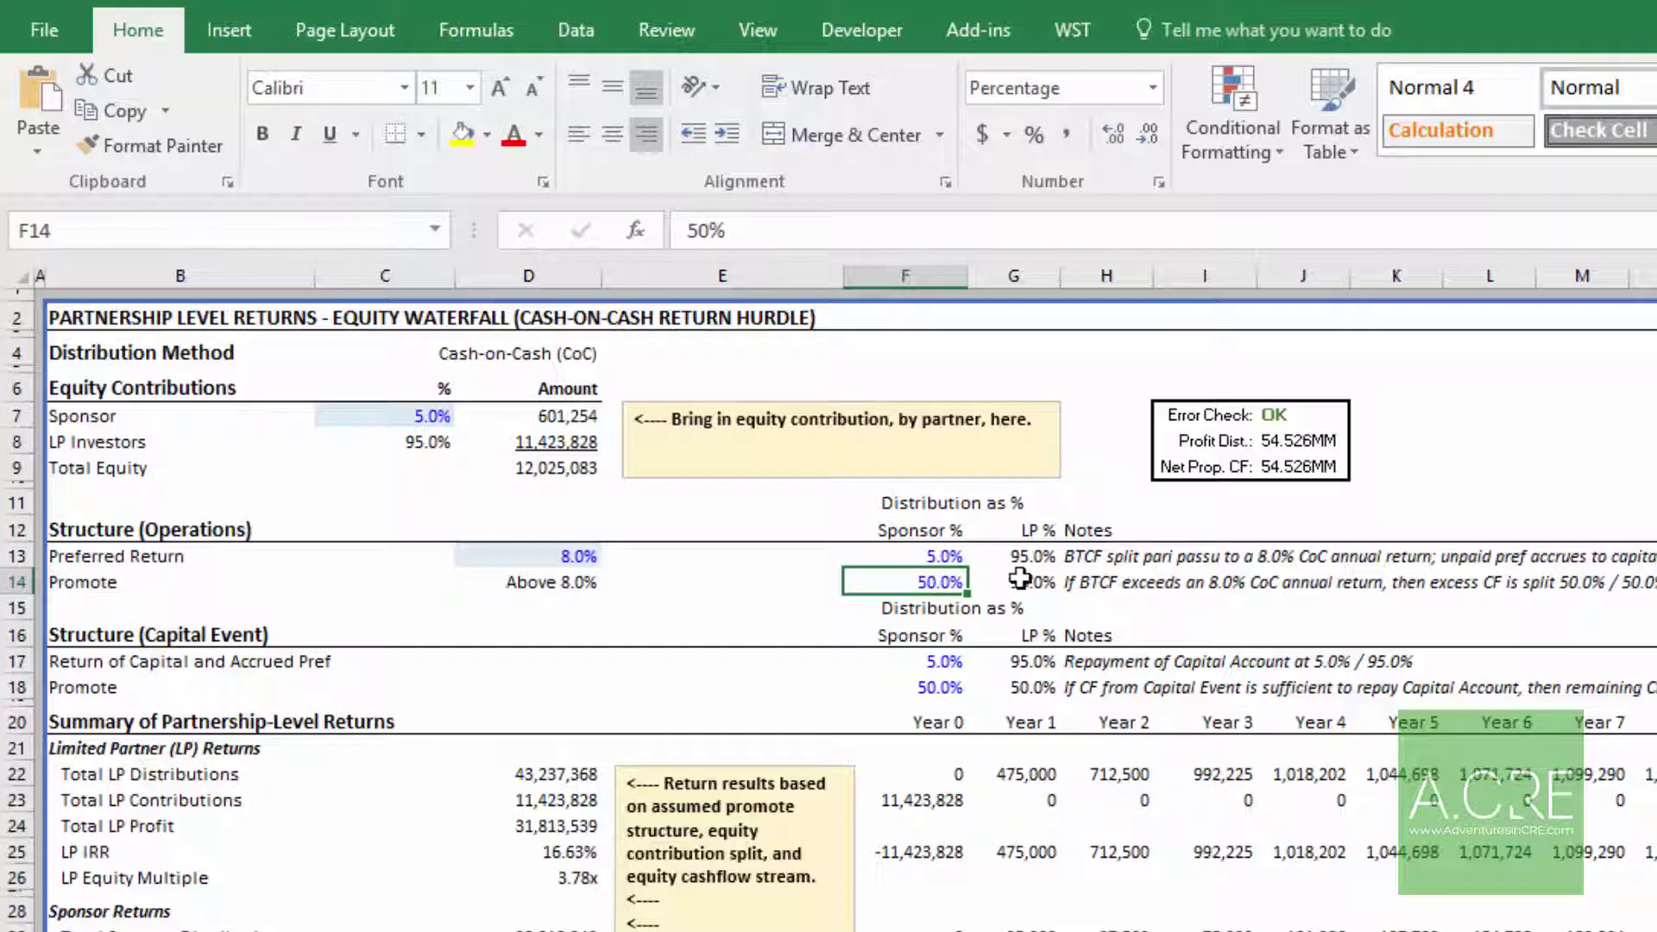
{"action": "left_click", "coordinate": [1022, 580]}
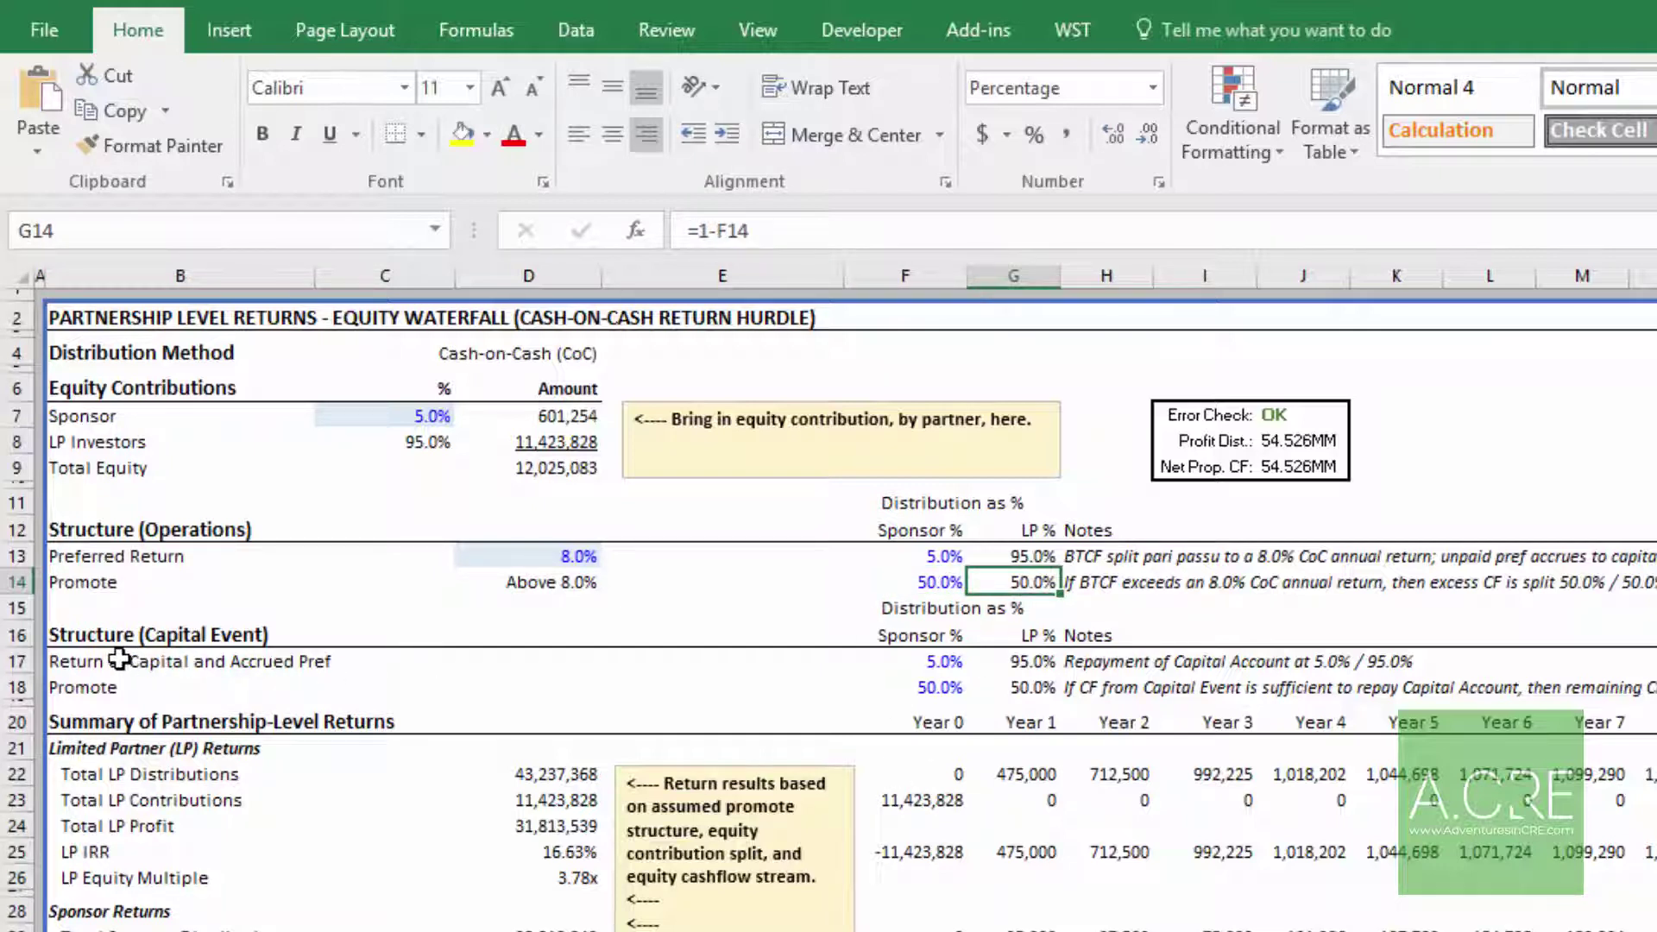
{"action": "left_click", "coordinate": [119, 660]}
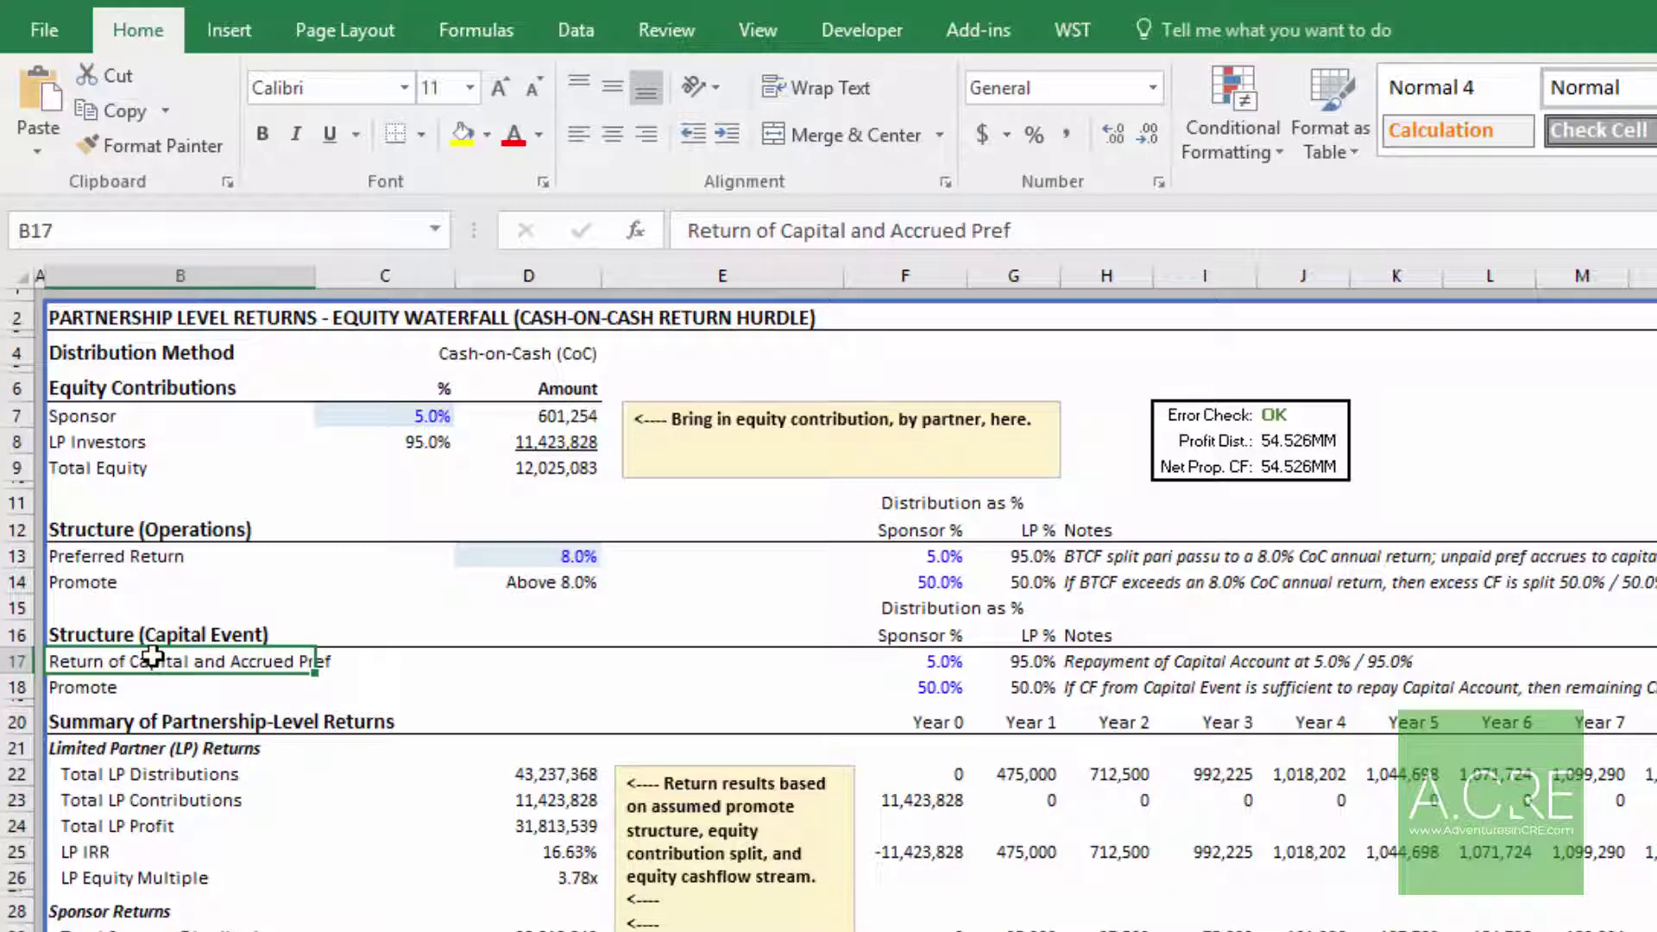
{"action": "left_click", "coordinate": [922, 661]}
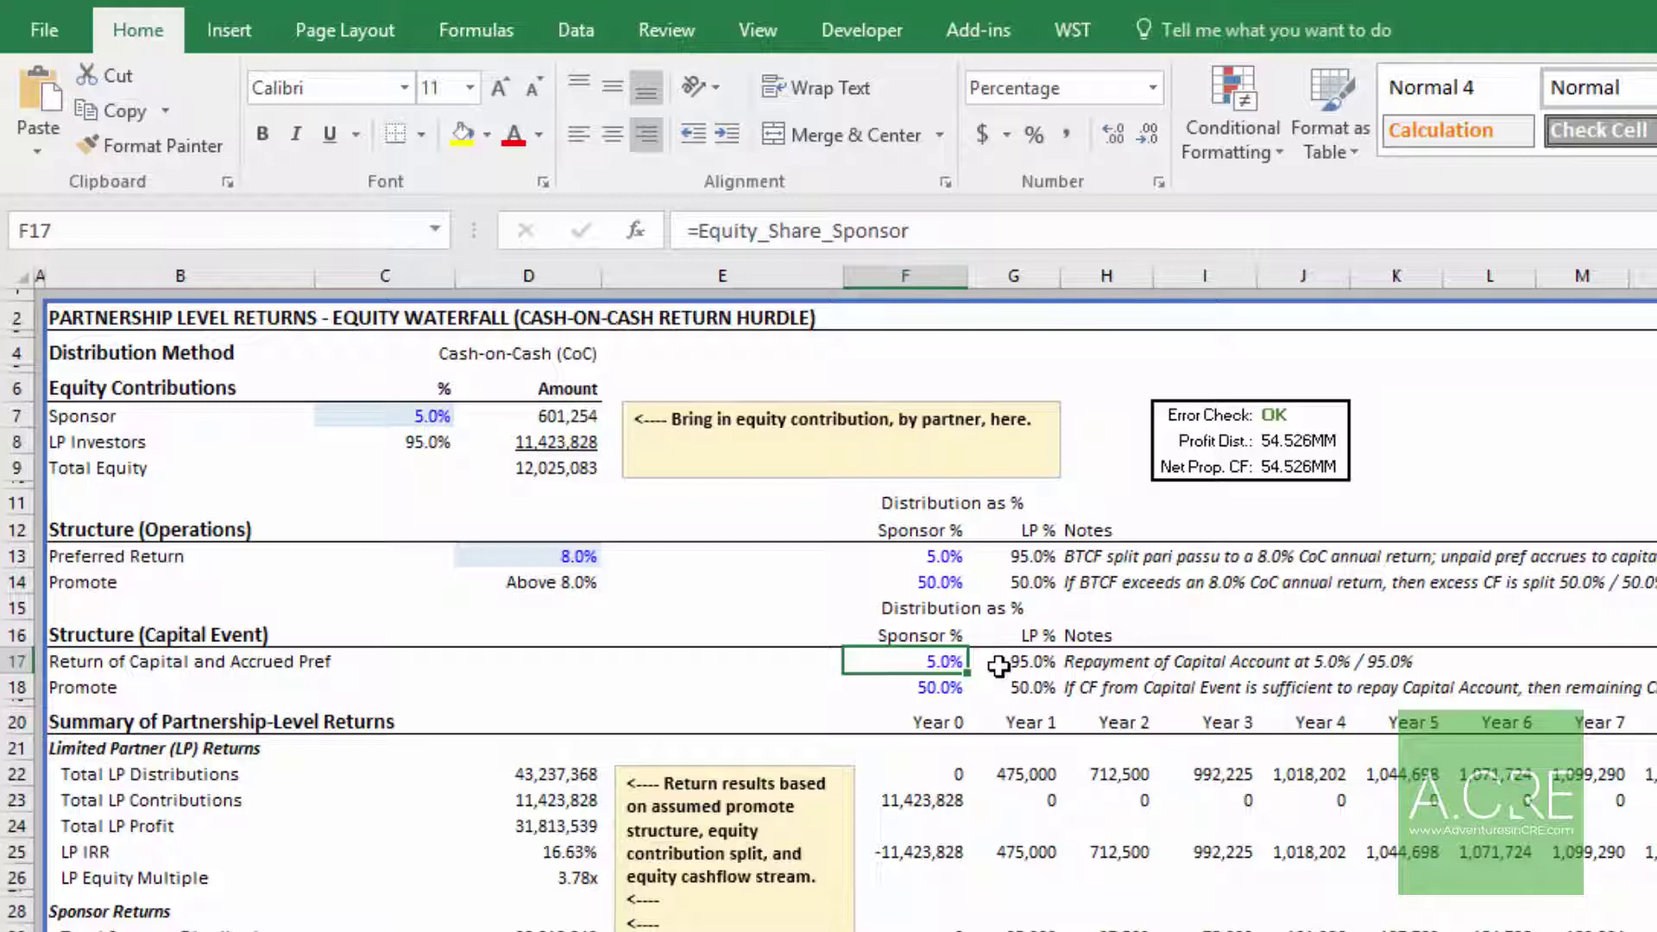
{"action": "left_click", "coordinate": [117, 688]}
{"action": "left_click", "coordinate": [948, 687]}
{"action": "key", "text": "Right"}
{"action": "key", "text": "Left"}
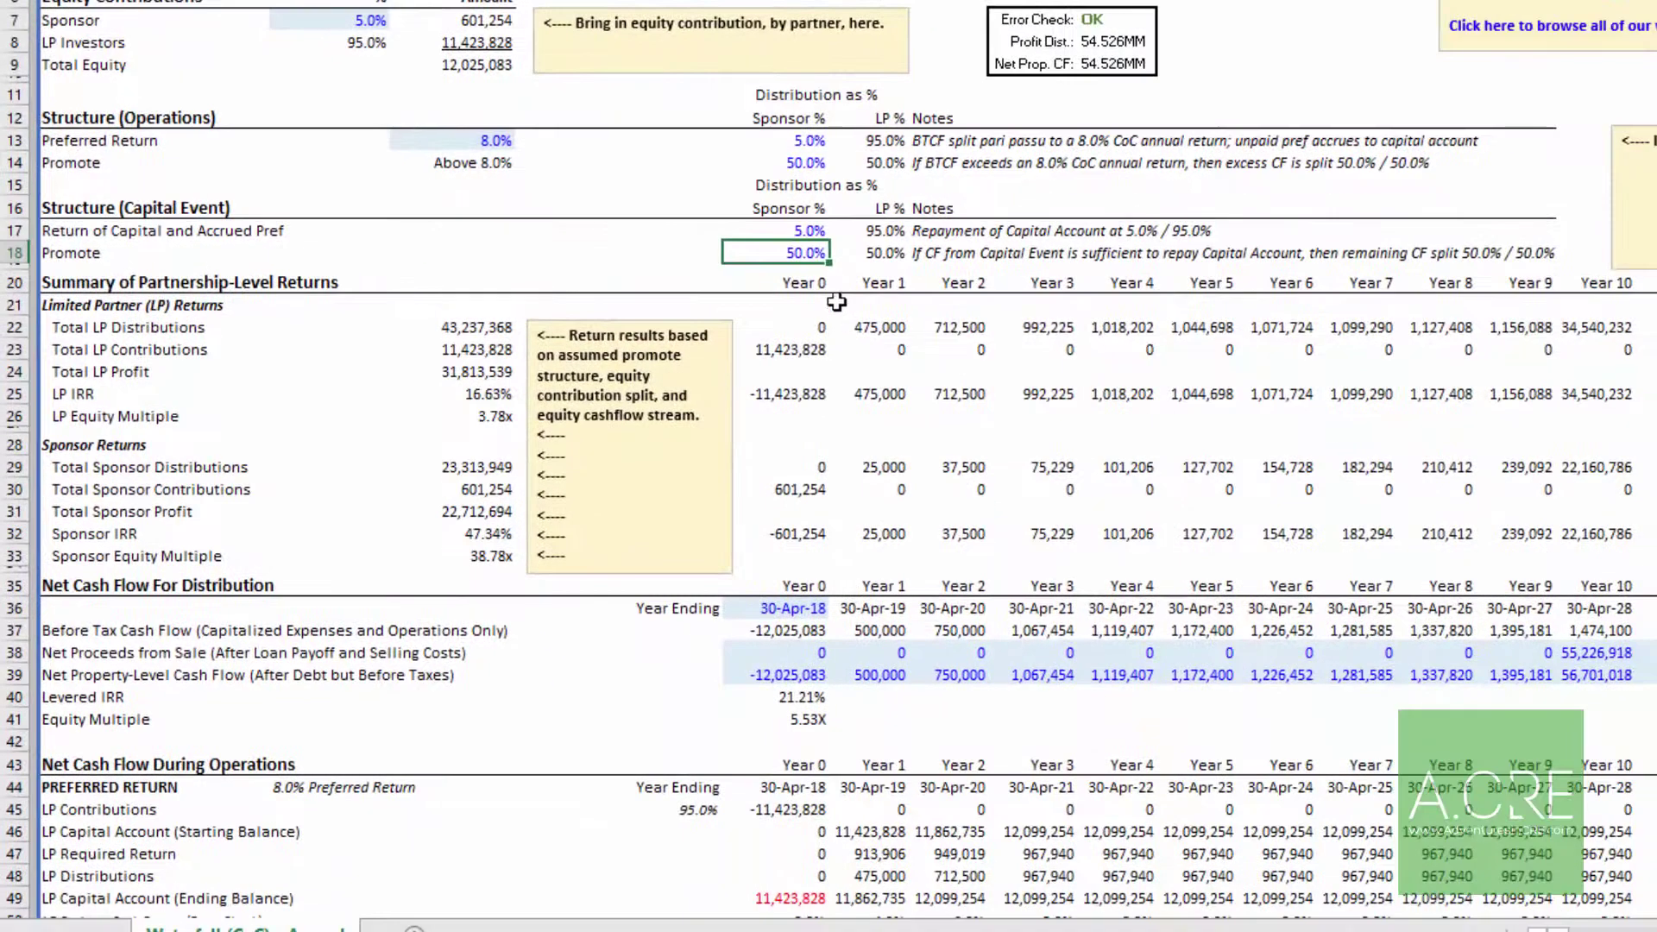
{"action": "scroll", "coordinate": [836, 301], "scroll_direction": "down", "scroll_amount": 3}
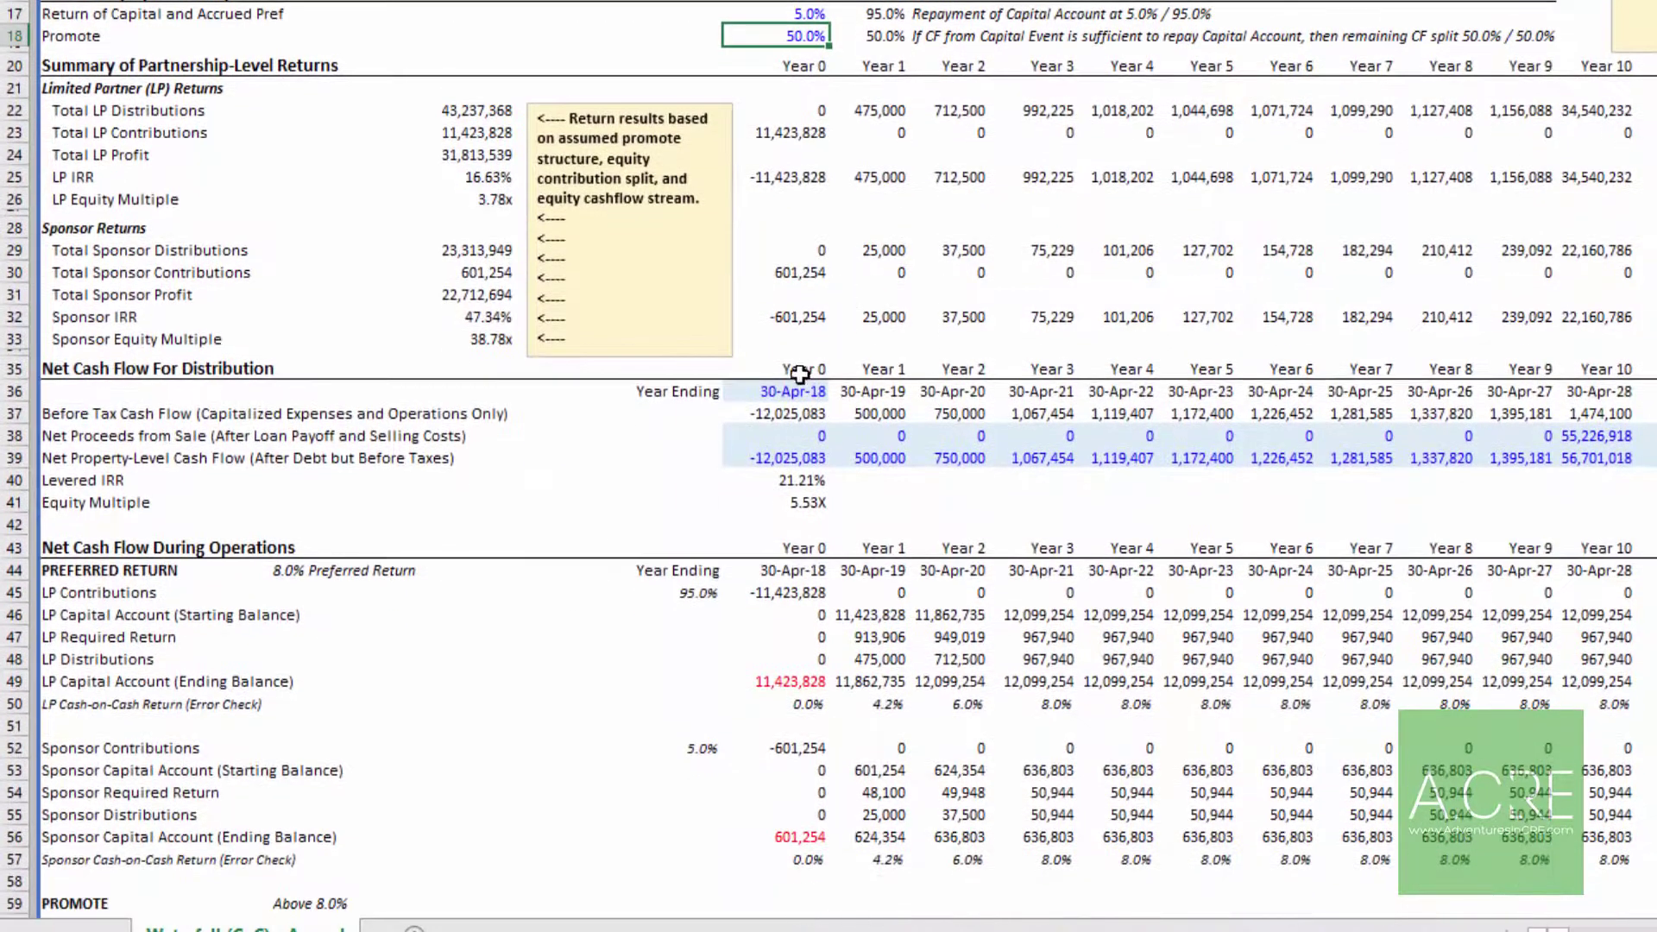
{"action": "left_click", "coordinate": [798, 392]}
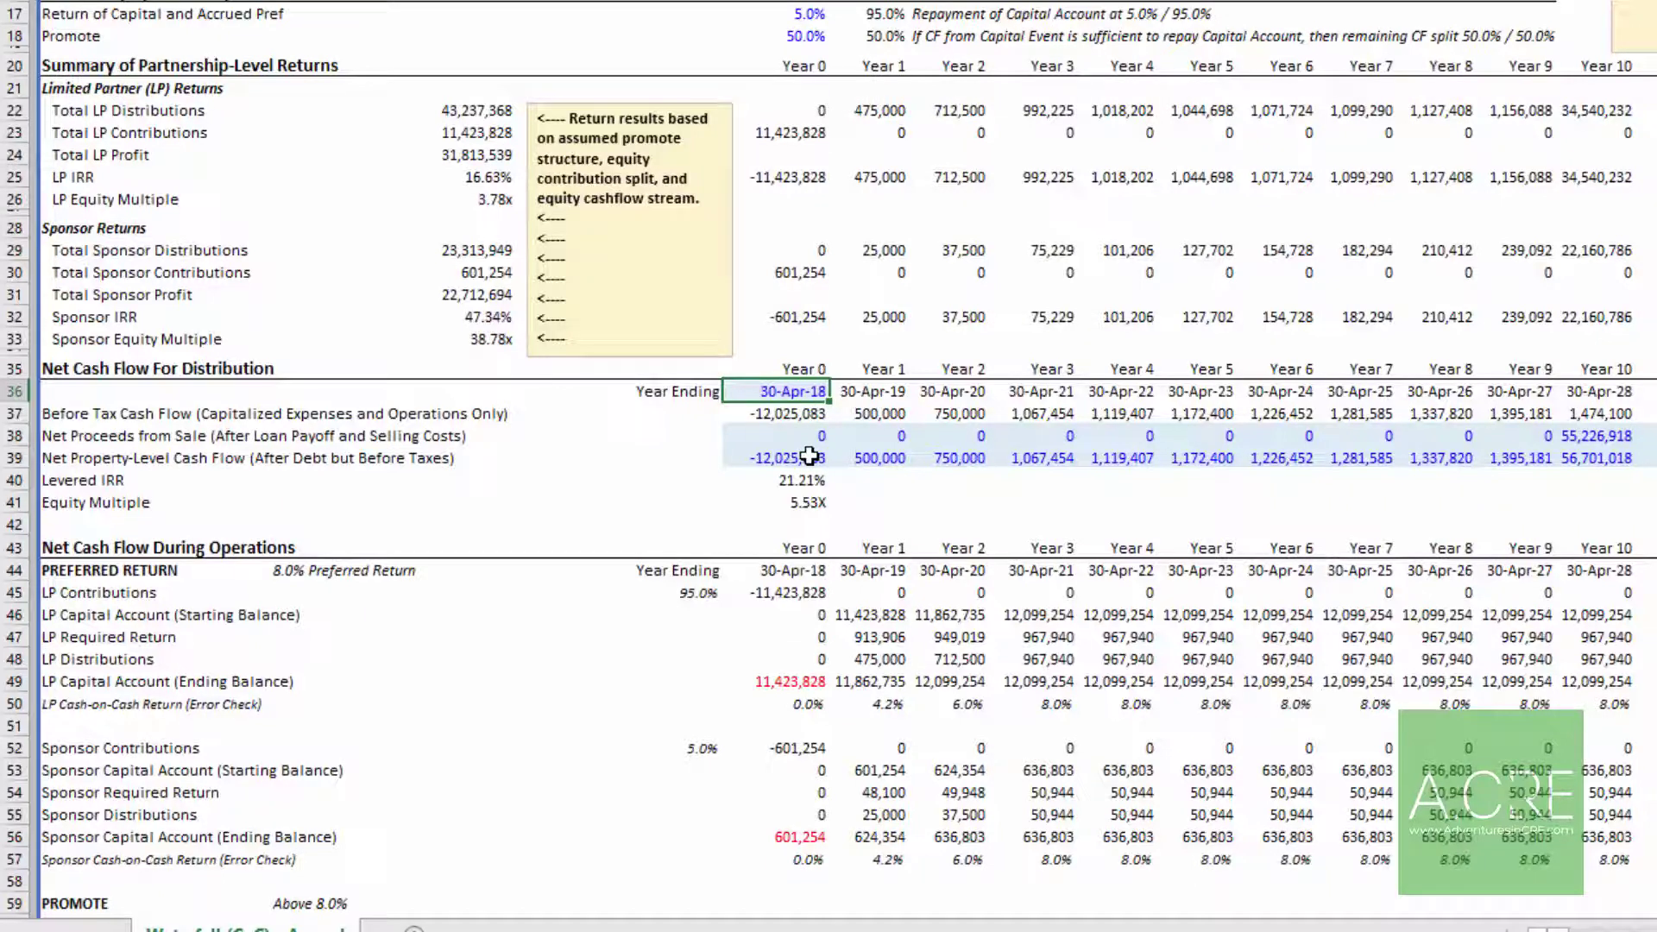
{"action": "left_click_drag", "start_coordinate": [808, 457], "coordinate": [1653, 465]}
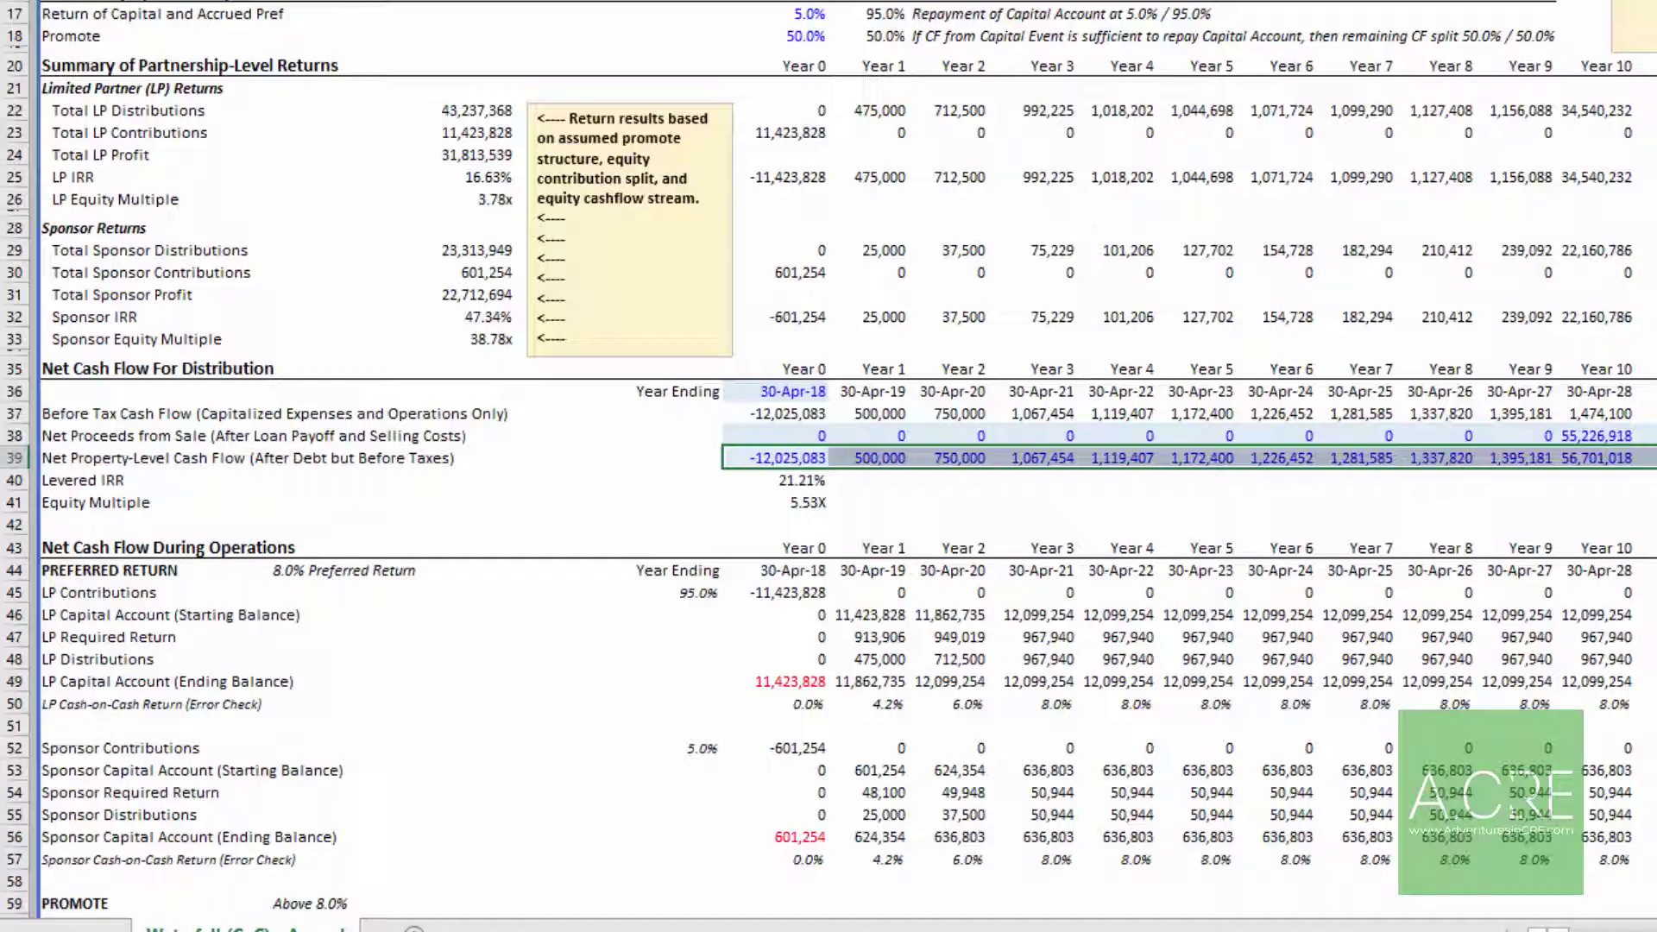
{"action": "left_click", "coordinate": [801, 434]}
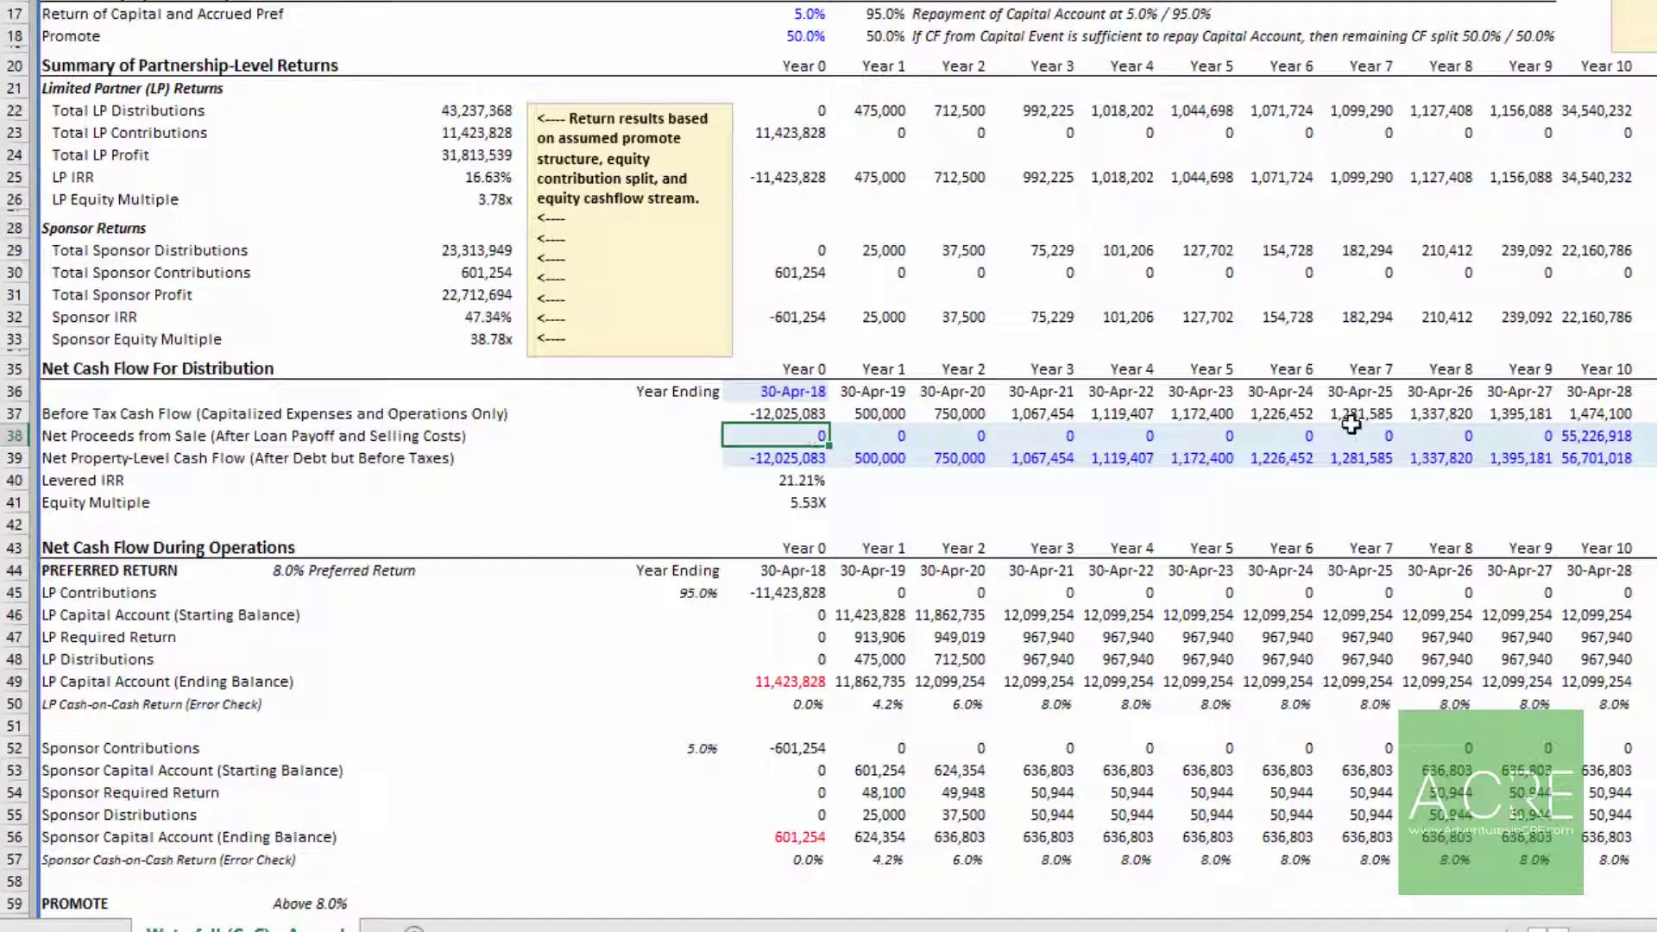
{"action": "left_click_drag", "start_coordinate": [1523, 434], "coordinate": [811, 434]}
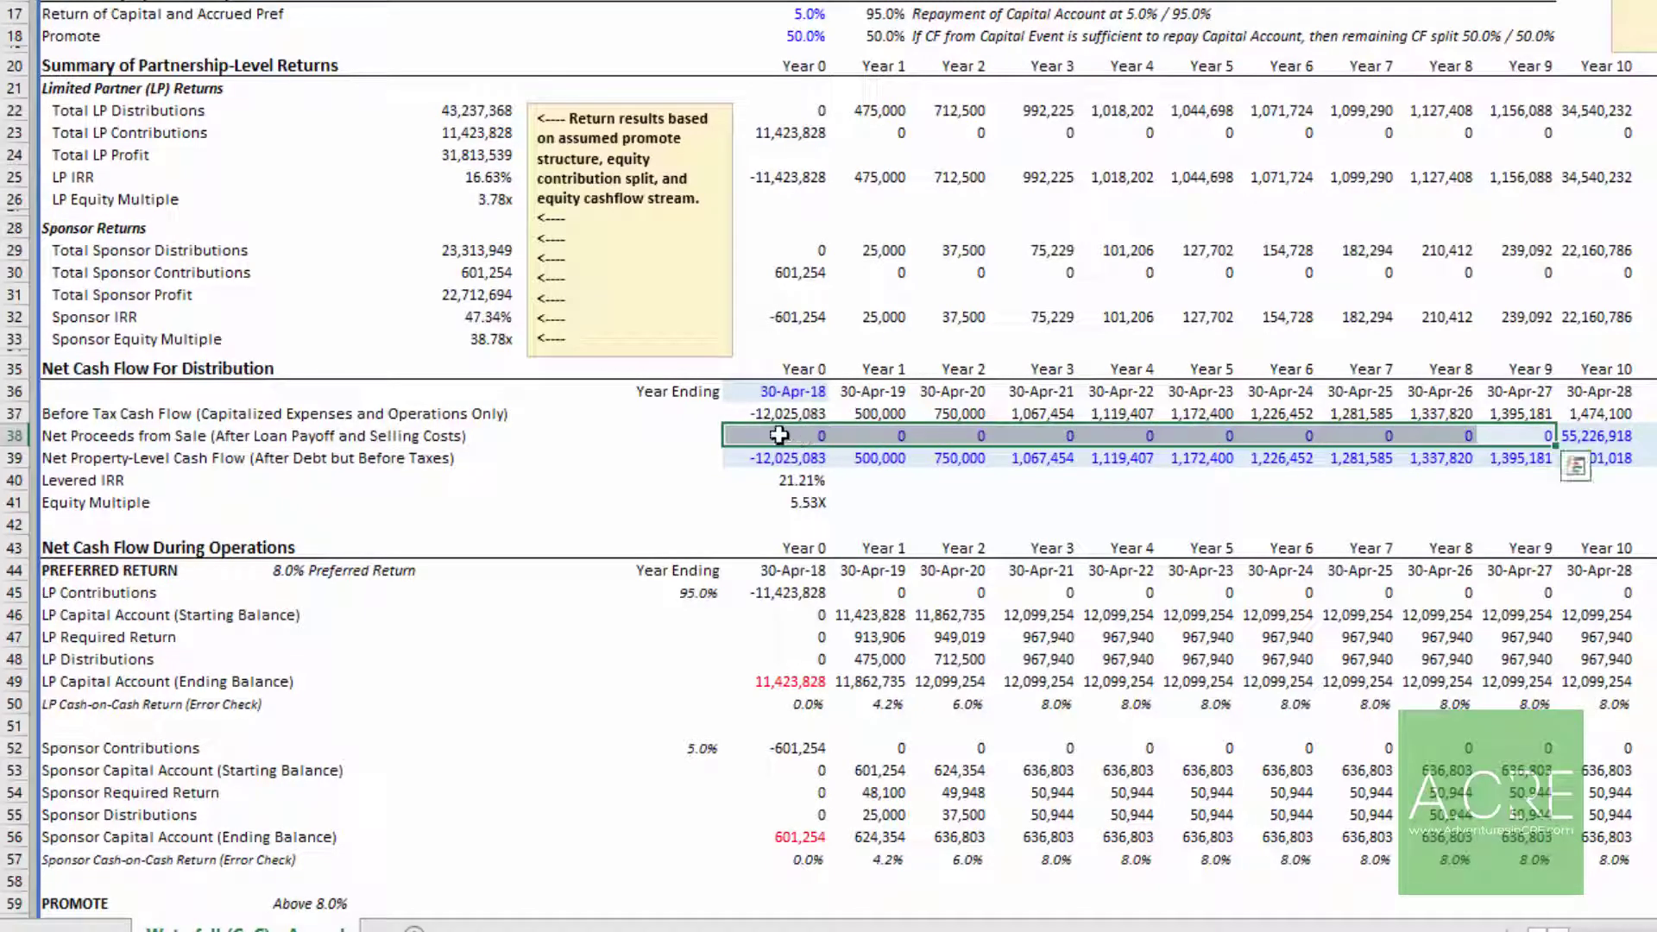
{"action": "left_click", "coordinate": [1605, 433]}
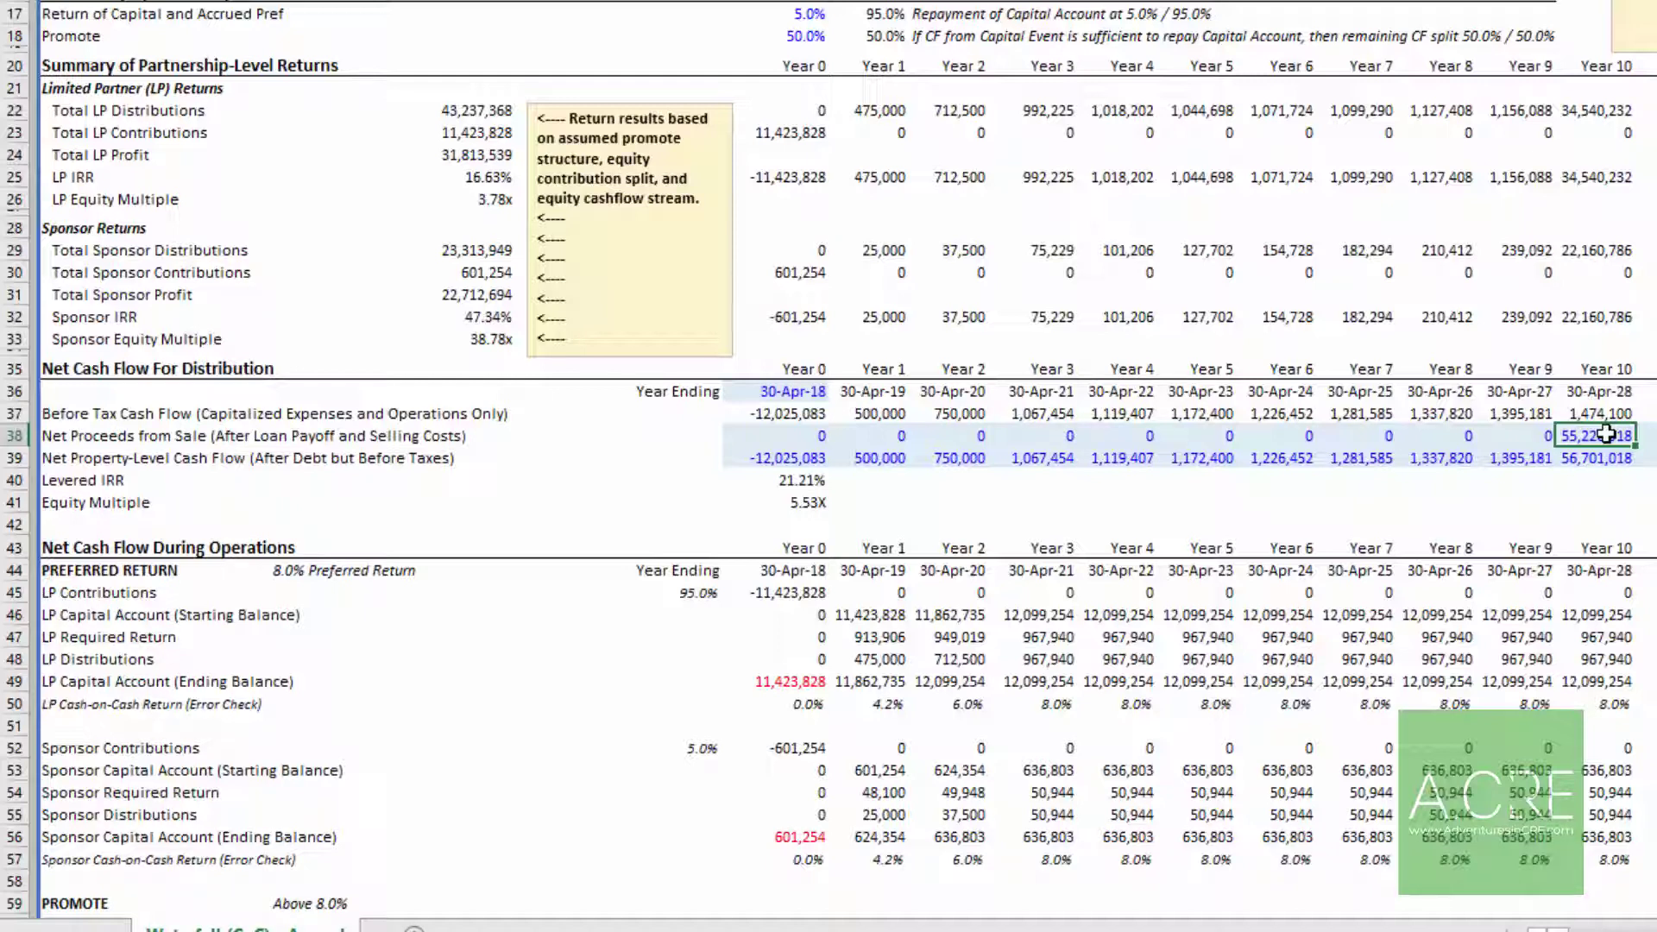
{"action": "left_click_drag", "start_coordinate": [794, 433], "coordinate": [1627, 453]}
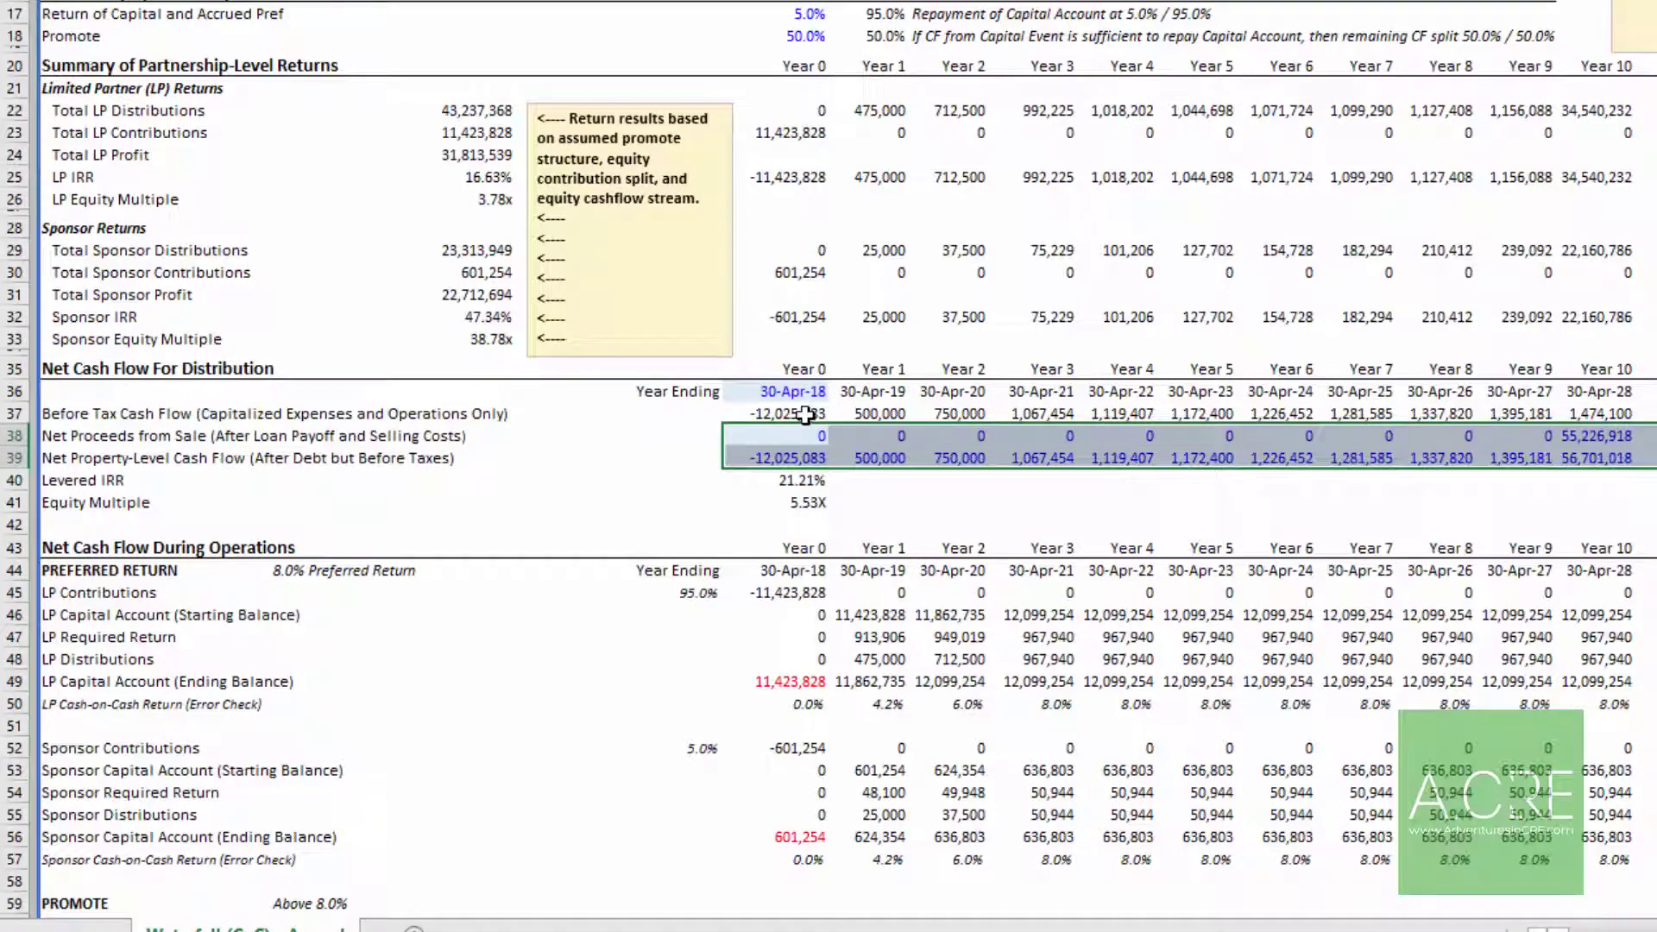
{"action": "left_click", "coordinate": [807, 416]}
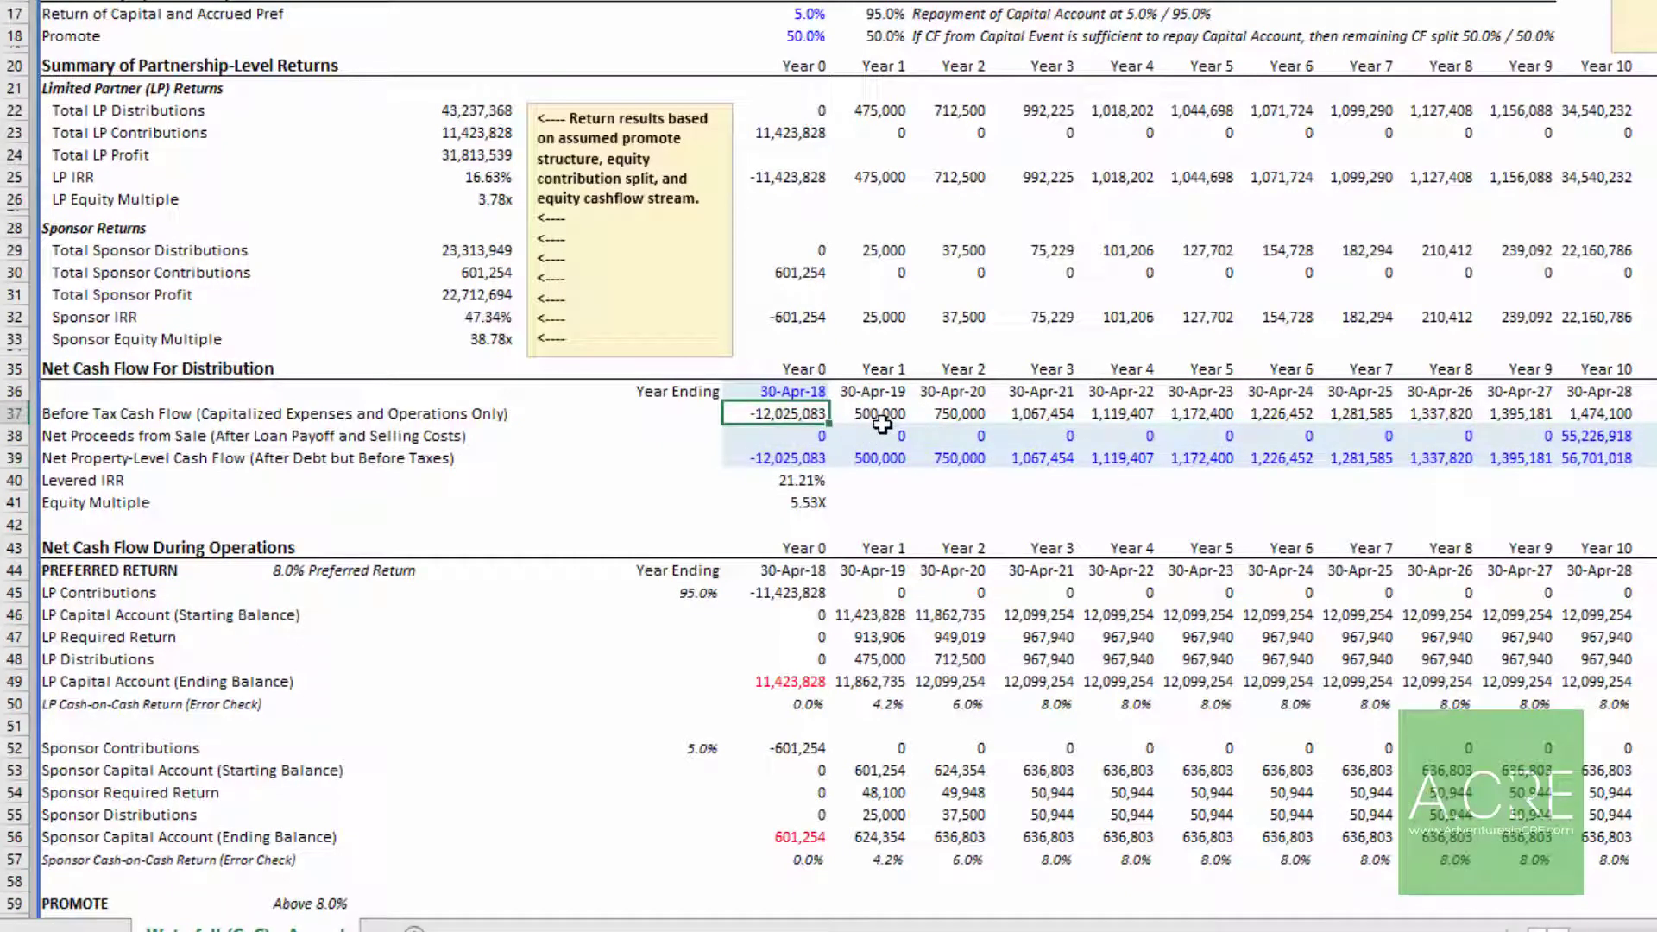
{"action": "left_click", "coordinate": [962, 411]}
{"action": "left_click", "coordinate": [1044, 414]}
{"action": "left_click", "coordinate": [1122, 414]}
{"action": "left_click", "coordinate": [1202, 414]}
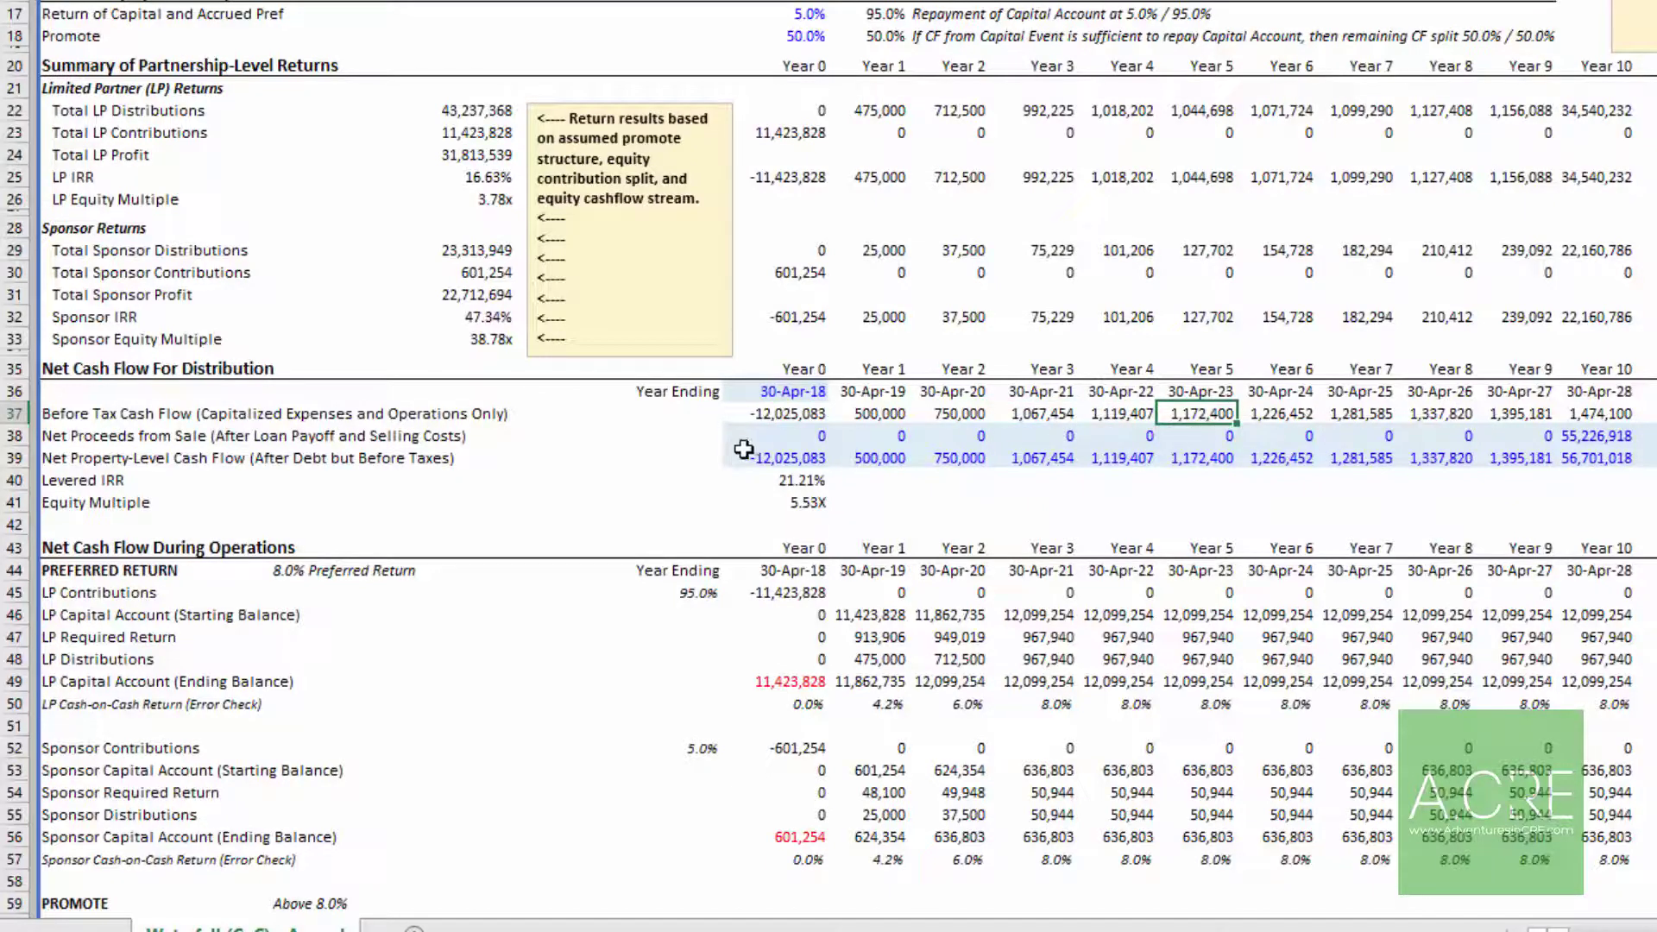
{"action": "left_click_drag", "start_coordinate": [774, 434], "coordinate": [1617, 457]}
{"action": "left_click", "coordinate": [817, 436]}
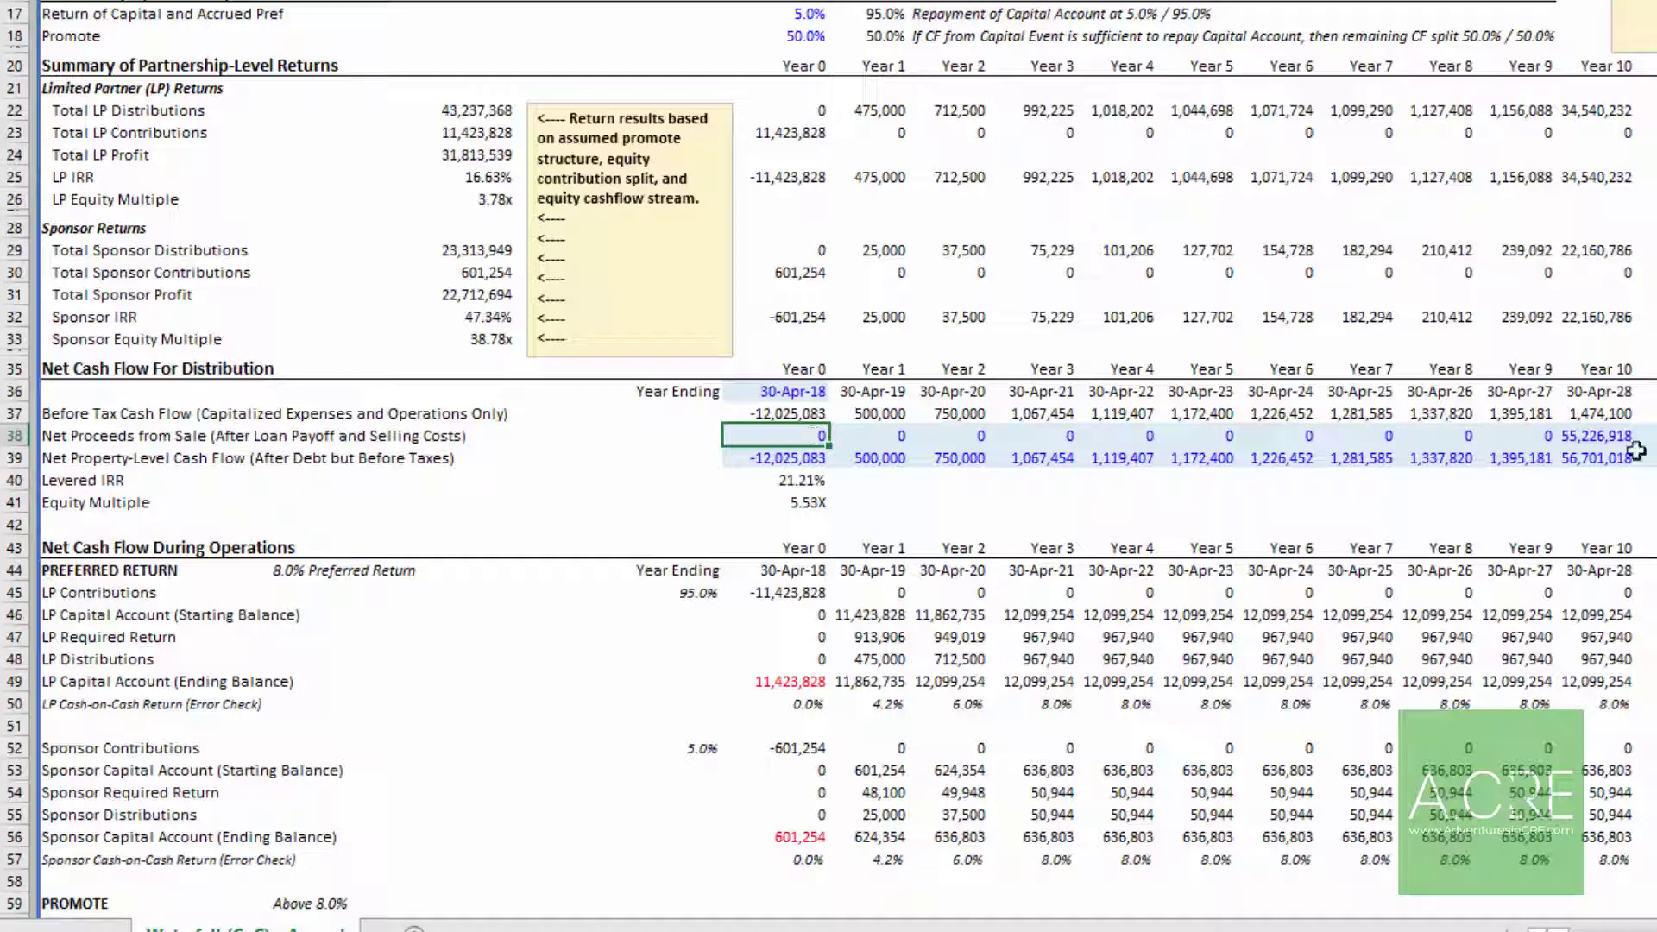
{"action": "scroll", "coordinate": [841, 450], "scroll_direction": "down", "scroll_amount": 4}
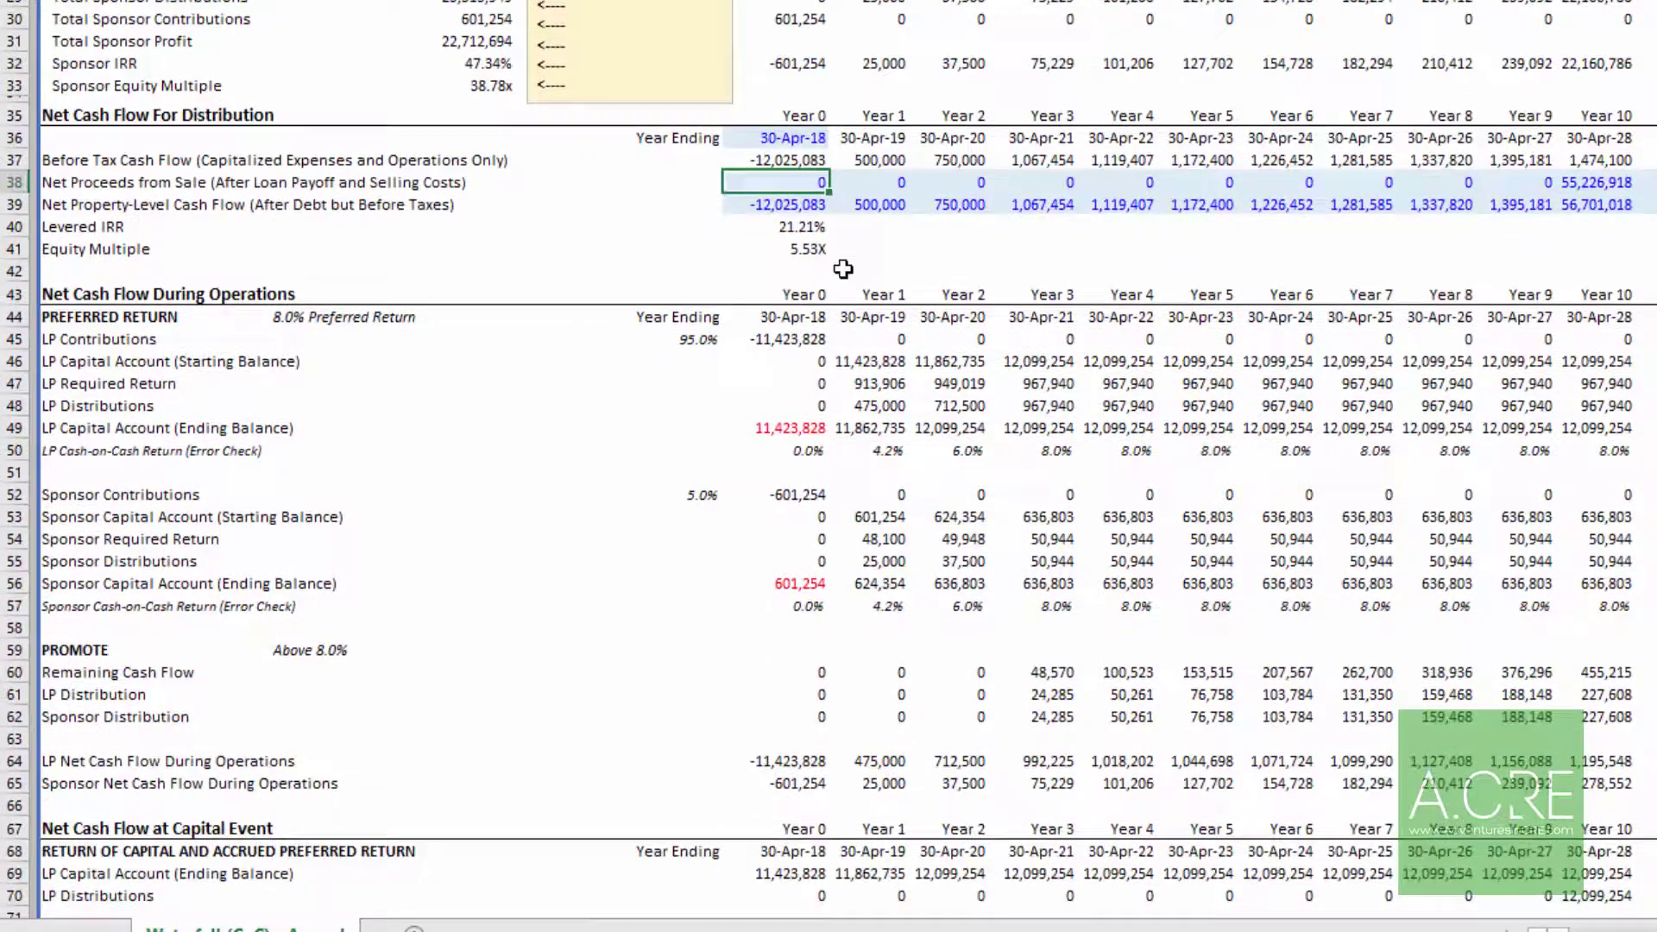
{"action": "scroll", "coordinate": [841, 270], "scroll_direction": "down", "scroll_amount": 1}
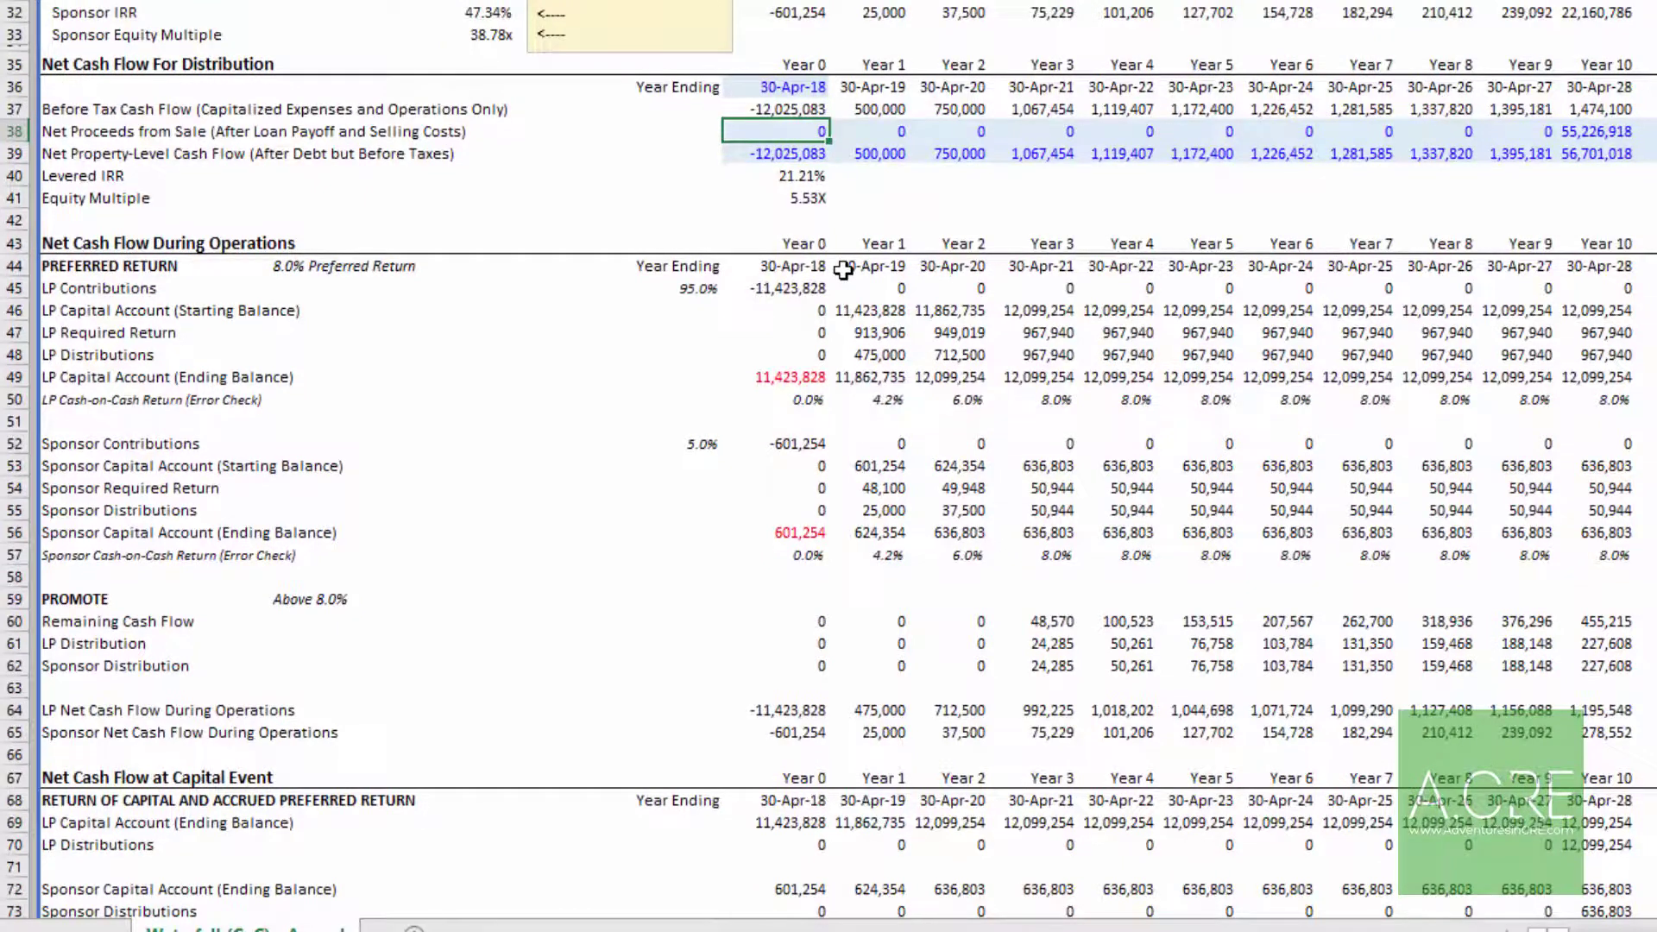
{"action": "scroll", "coordinate": [843, 270], "scroll_direction": "down", "scroll_amount": 1}
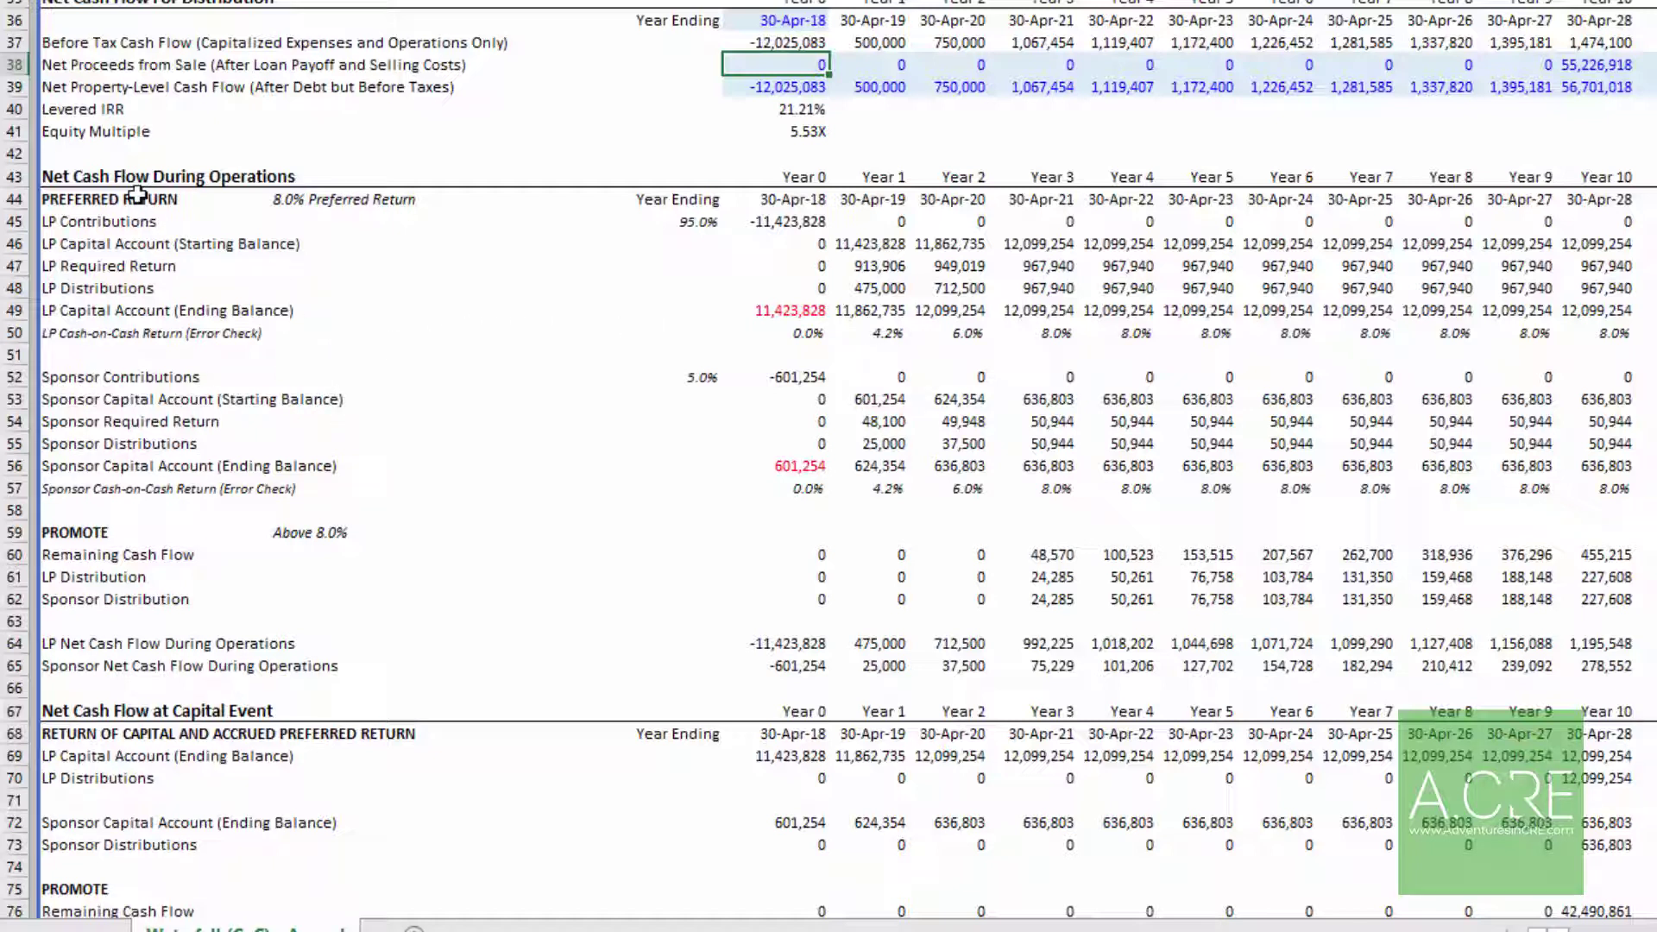
{"action": "left_click_drag", "start_coordinate": [114, 176], "coordinate": [173, 690]}
{"action": "scroll", "coordinate": [172, 623], "scroll_direction": "down", "scroll_amount": 5}
{"action": "left_click_drag", "start_coordinate": [102, 392], "coordinate": [108, 704]}
{"action": "scroll", "coordinate": [773, 604], "scroll_direction": "up", "scroll_amount": 10}
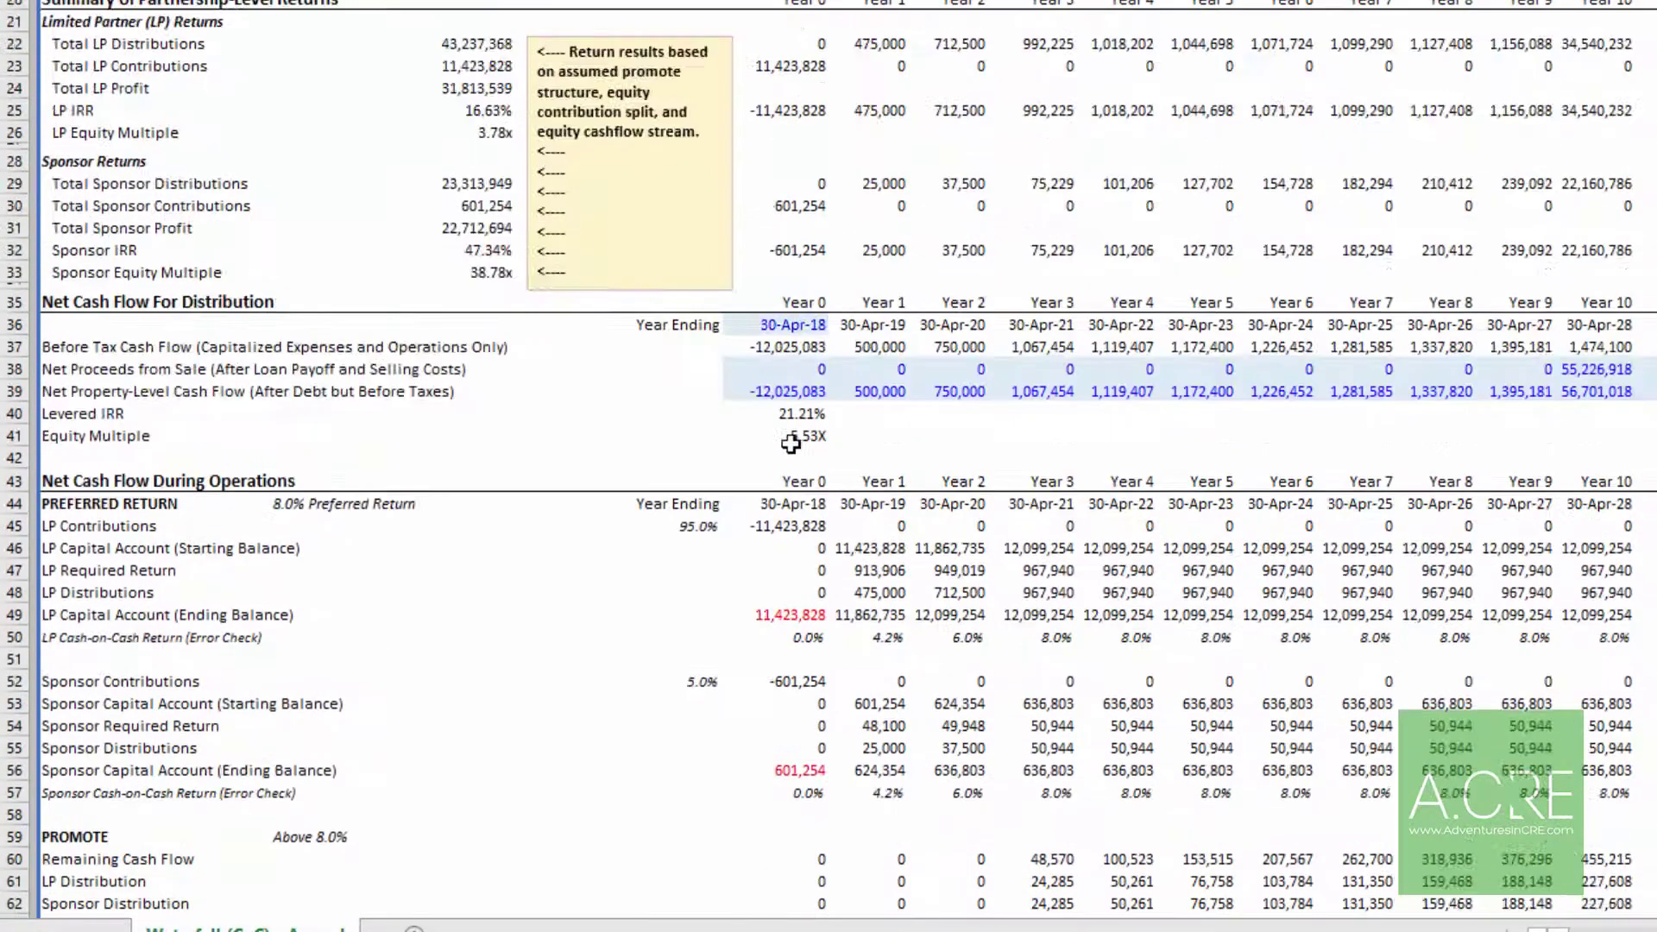
{"action": "scroll", "coordinate": [790, 443], "scroll_direction": "up", "scroll_amount": 4}
{"action": "left_click_drag", "start_coordinate": [785, 285], "coordinate": [1635, 500]}
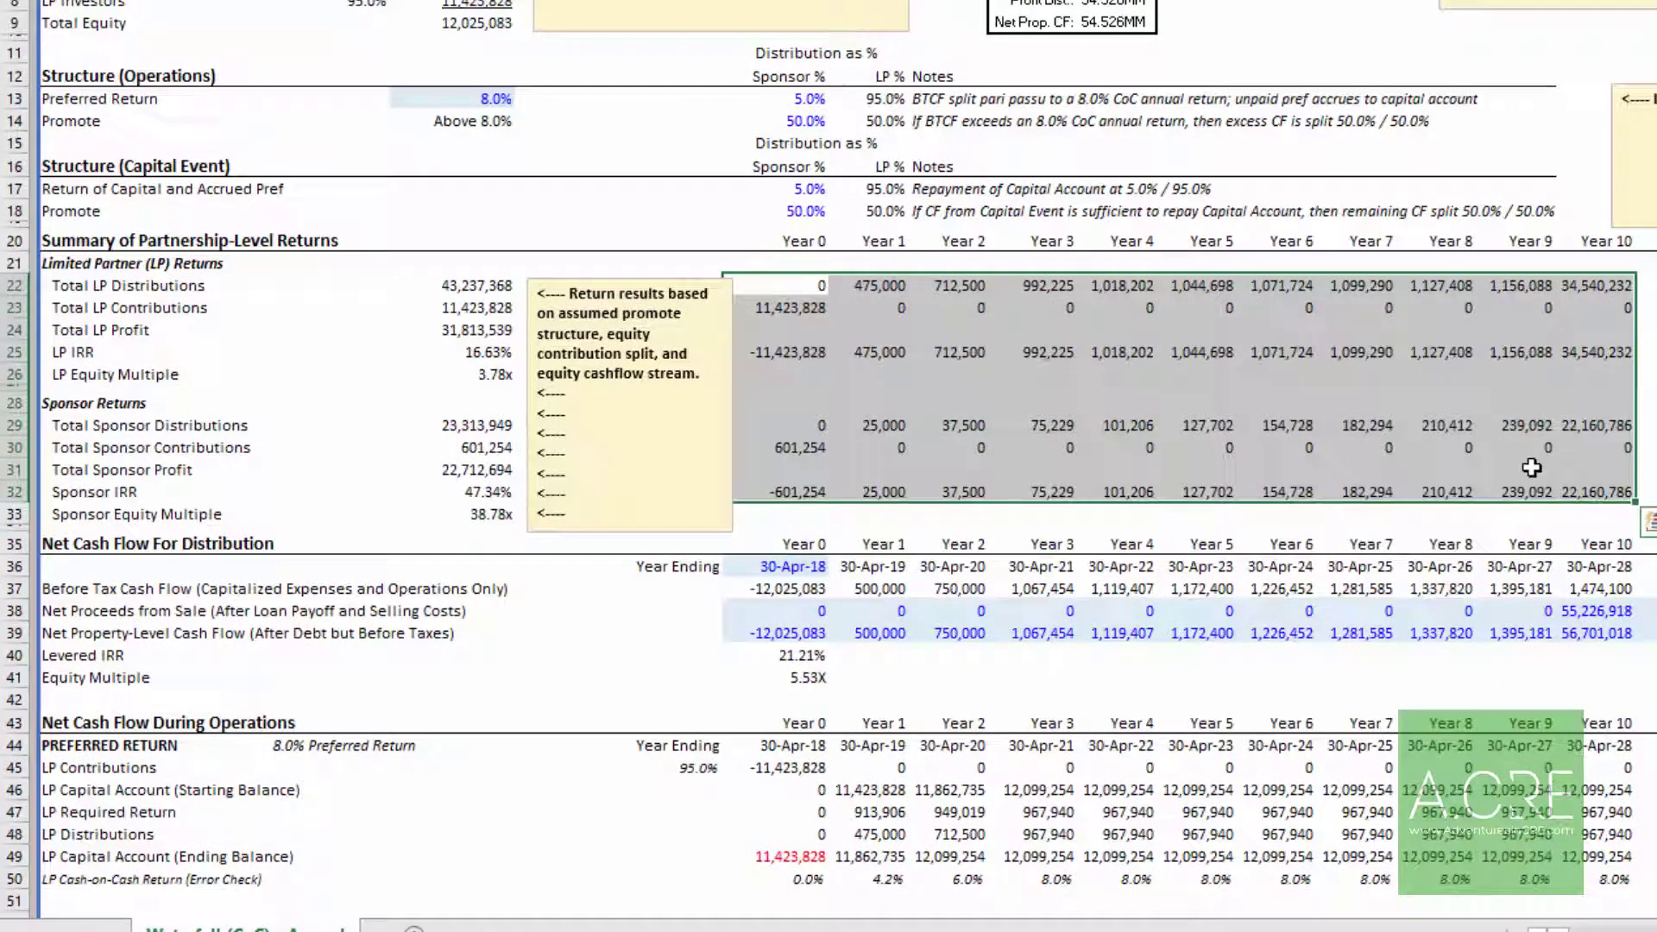
{"action": "left_click", "coordinate": [788, 292]}
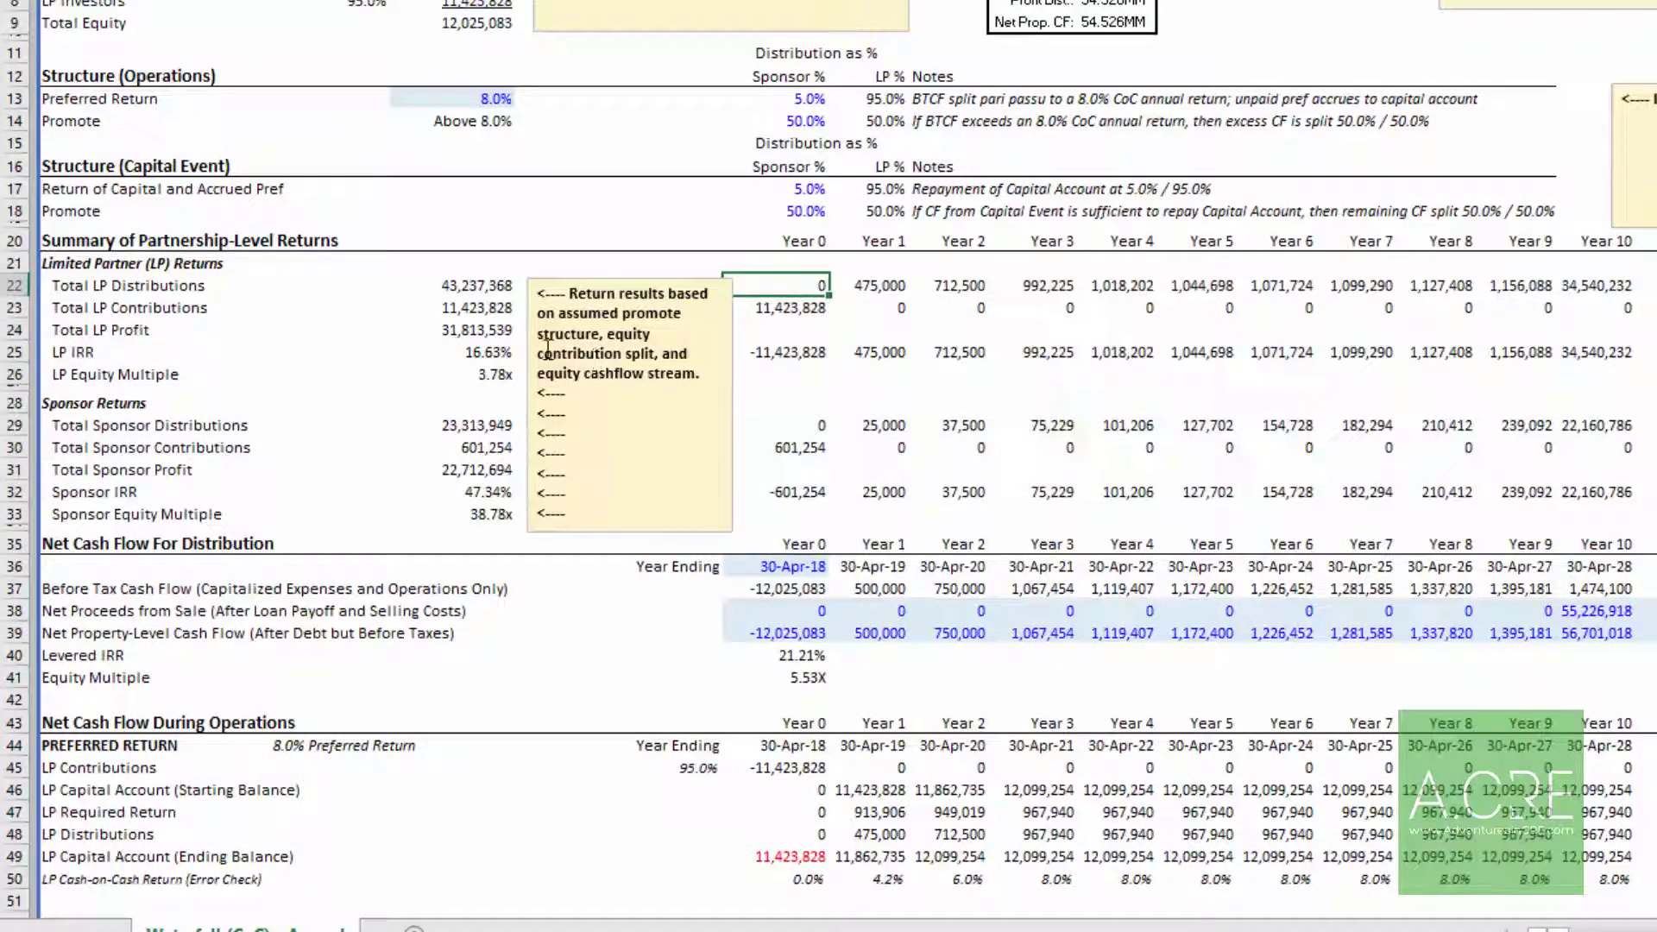
{"action": "left_click", "coordinate": [497, 349]}
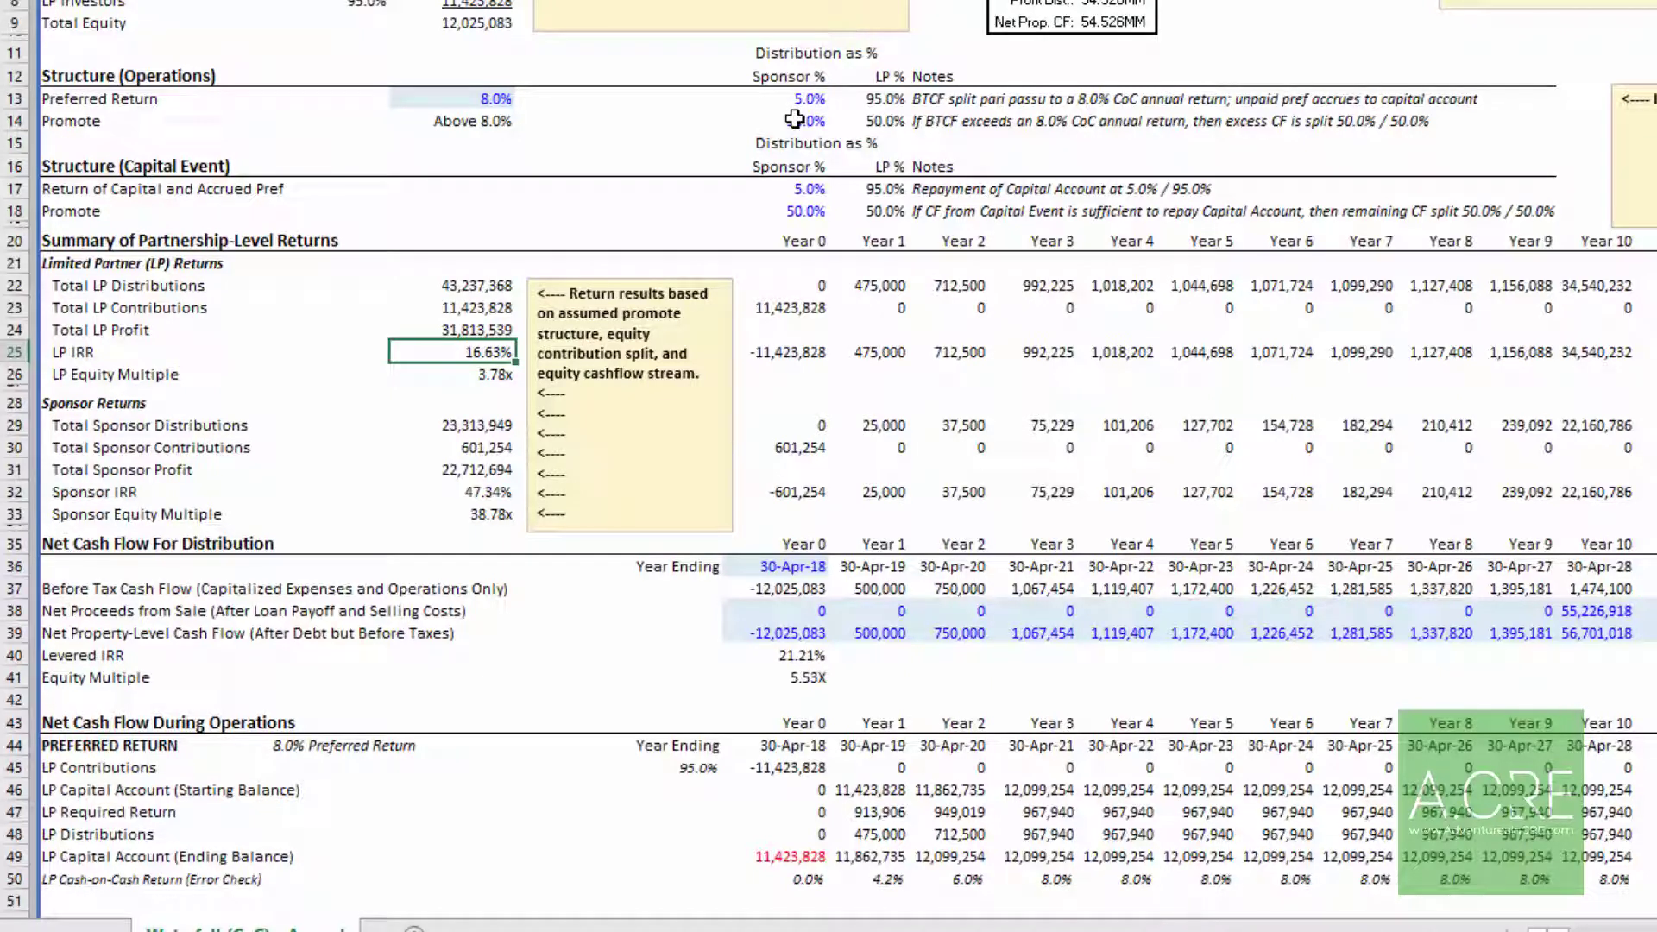
{"action": "left_click", "coordinate": [512, 389]}
{"action": "left_click", "coordinate": [807, 653]}
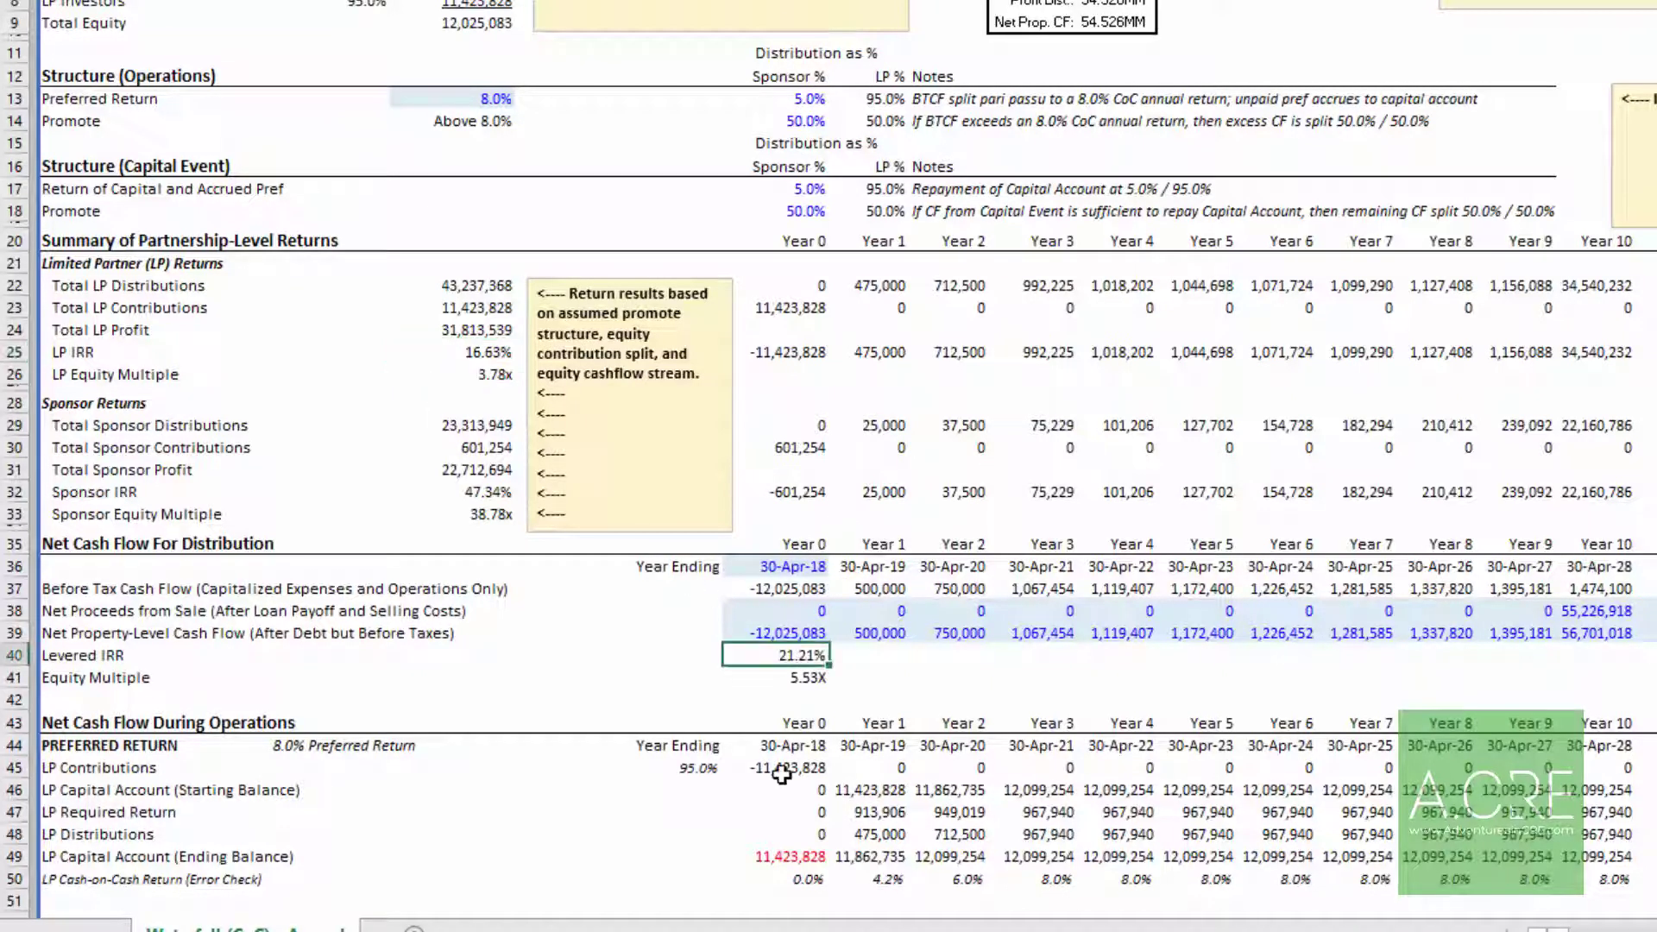
{"action": "left_click", "coordinate": [481, 354]}
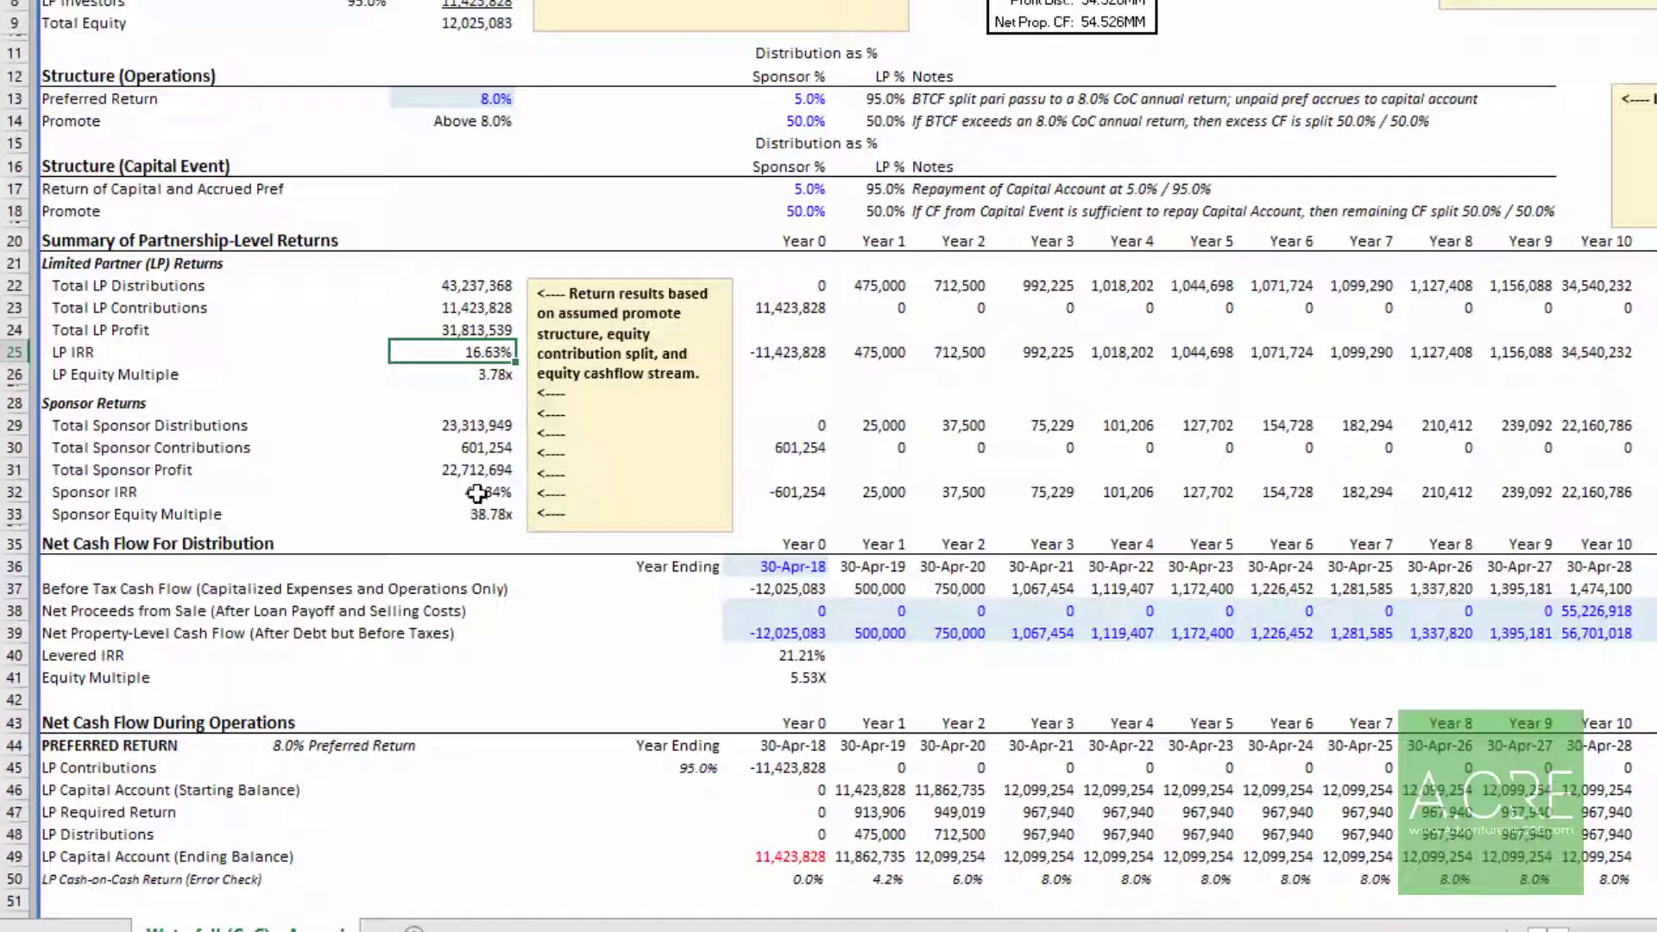
{"action": "left_click", "coordinate": [476, 493]}
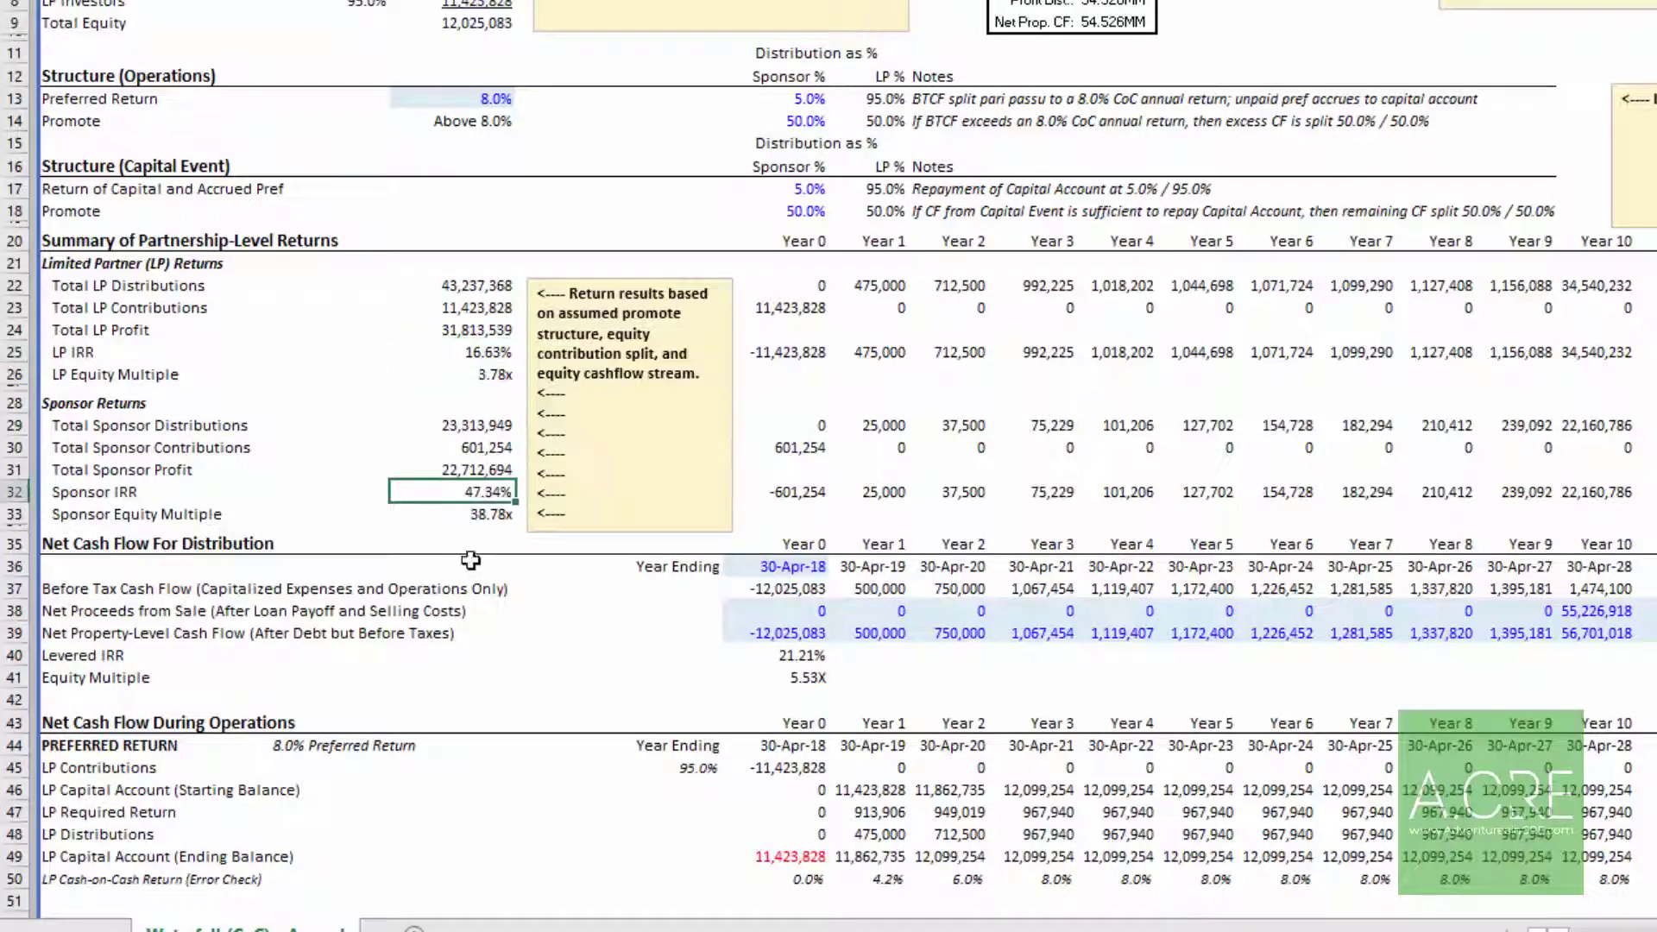
{"action": "left_click", "coordinate": [492, 353]}
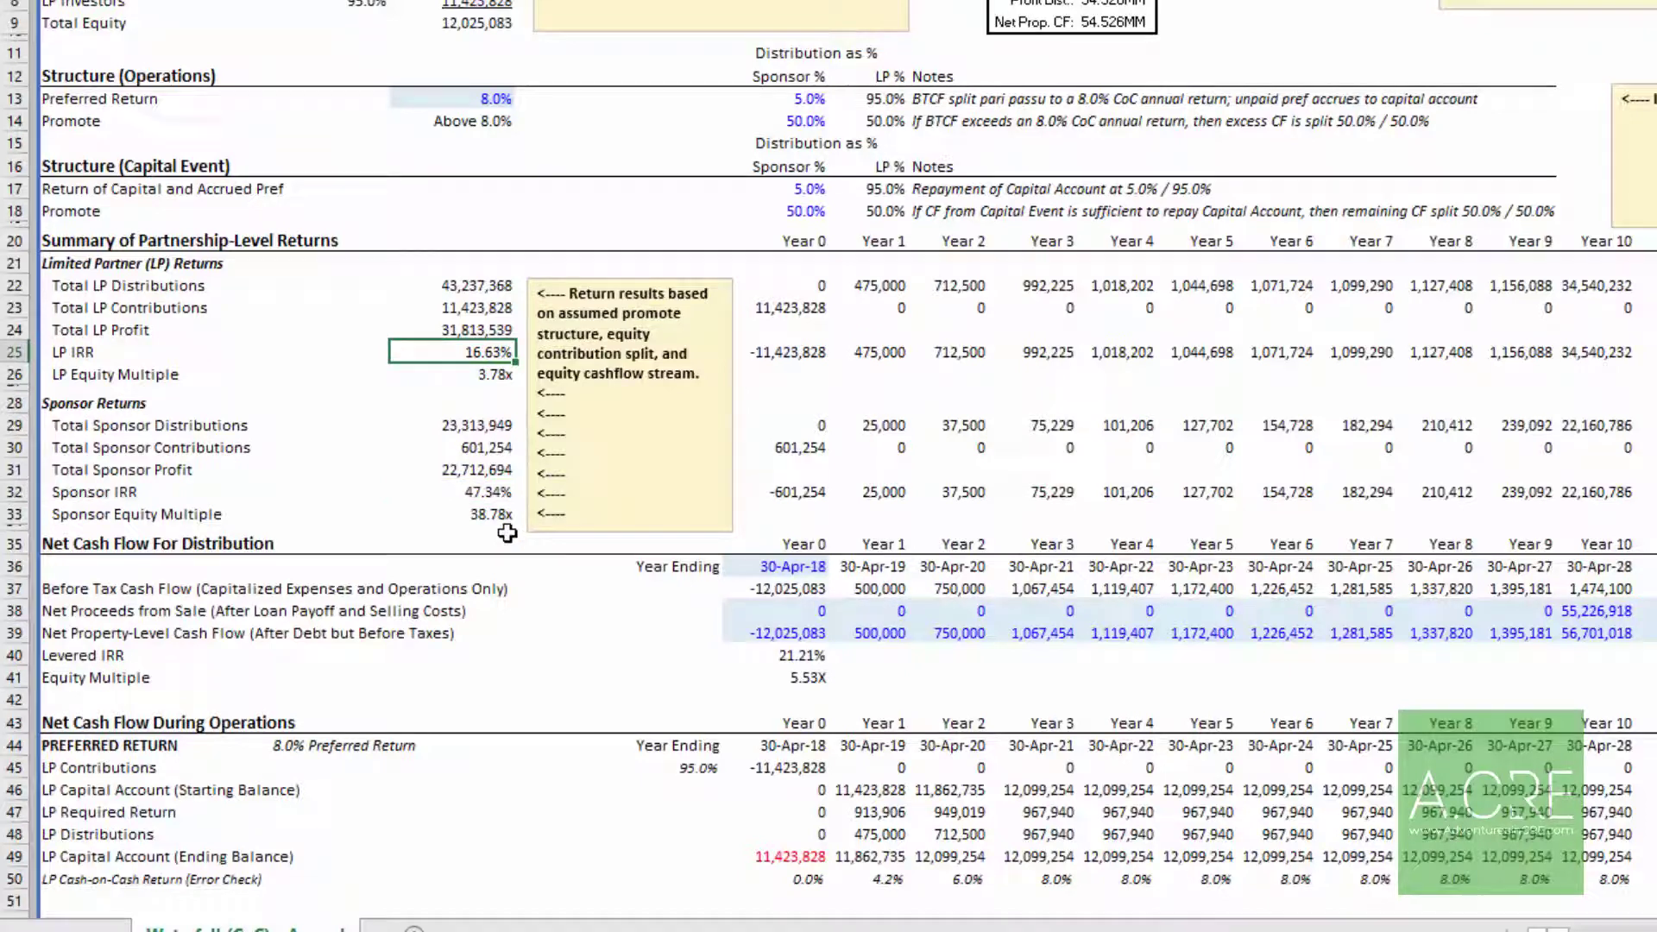
{"action": "left_click", "coordinate": [802, 658]}
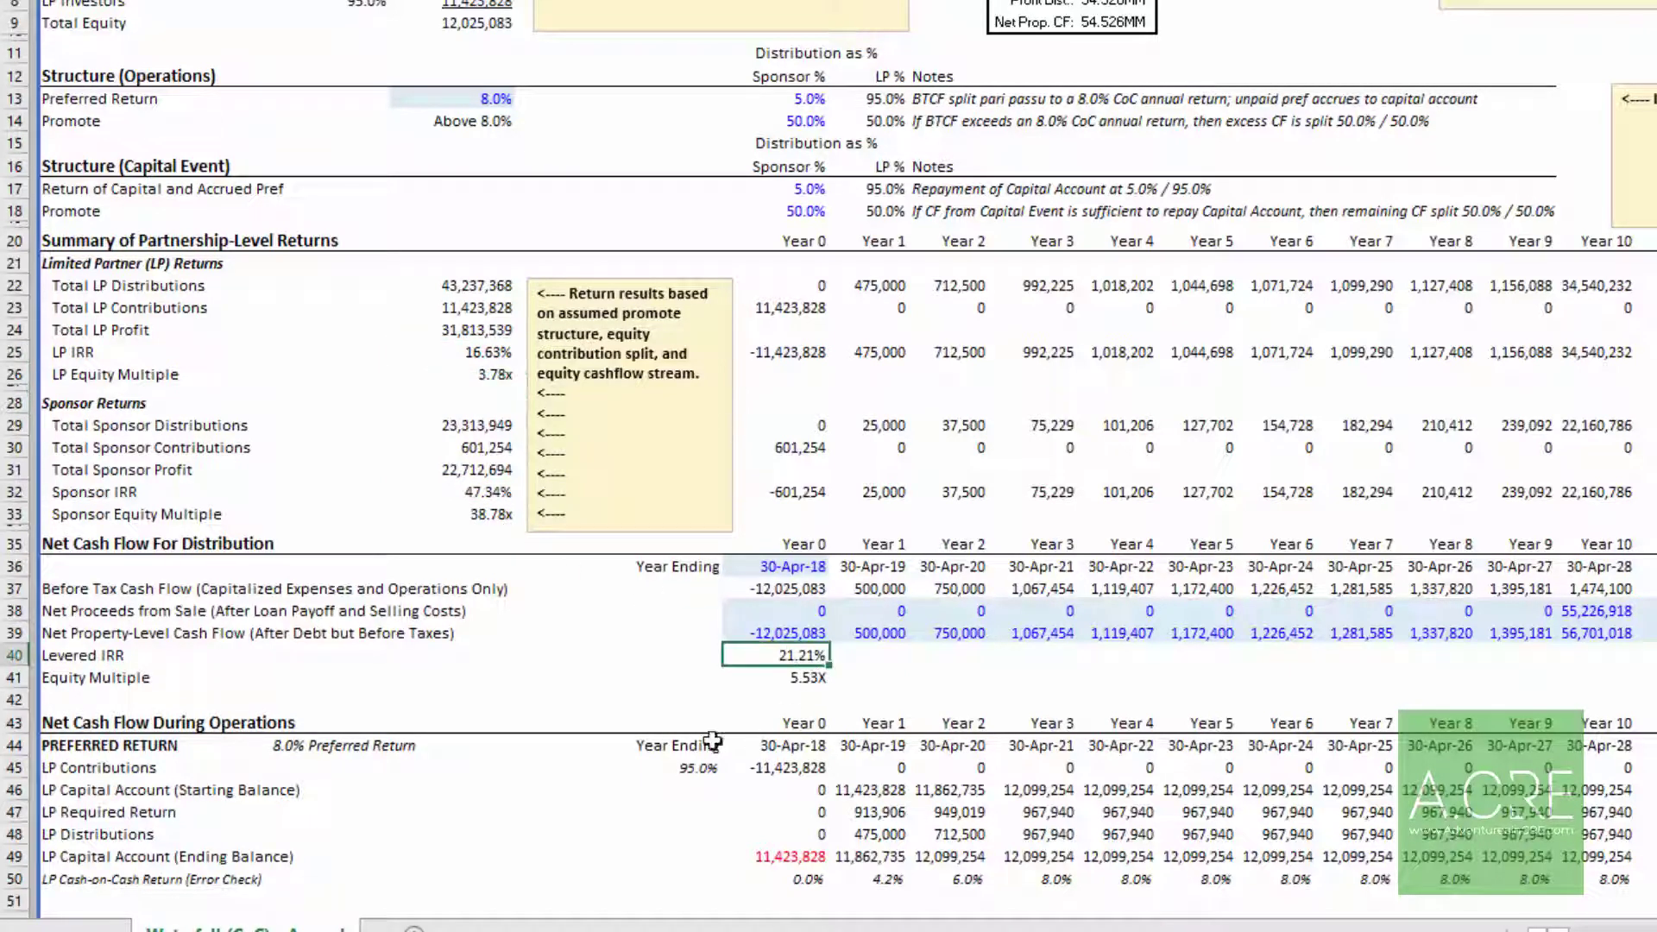